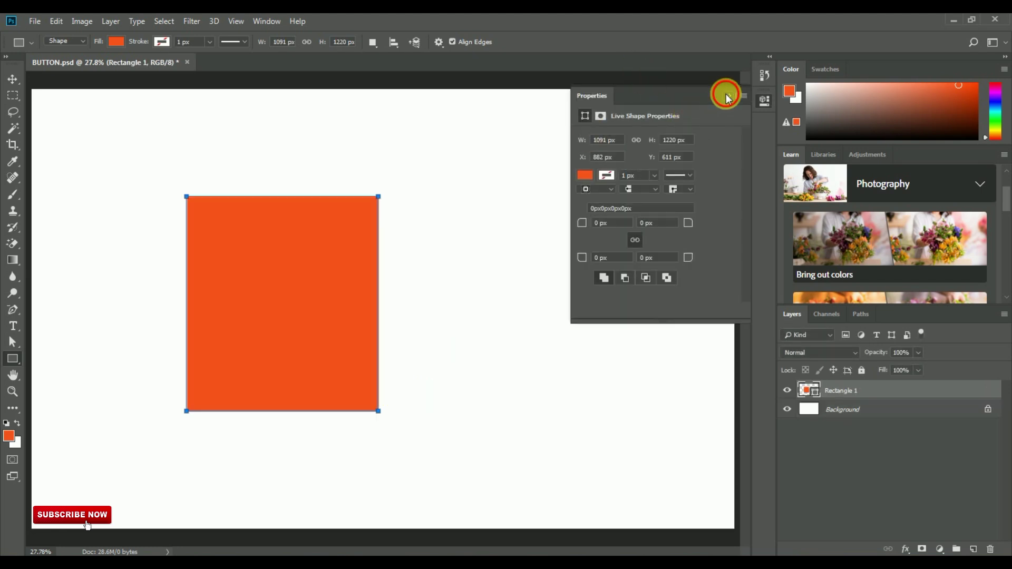
# - Fill the orange rectangle with the silver-gray linear gradient preset at 90 degrees
pyautogui.click(727, 98)
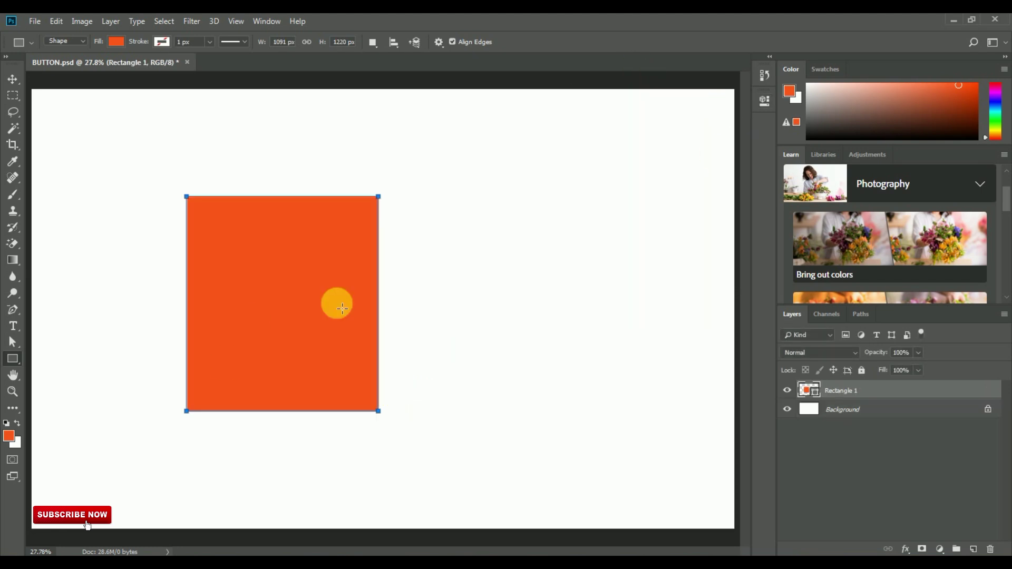
pyautogui.click(116, 41)
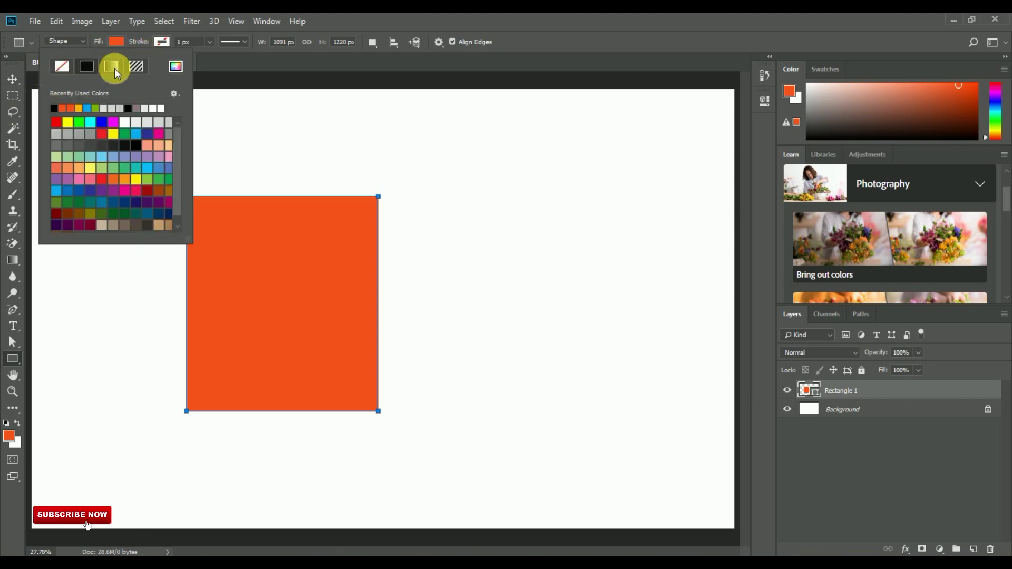
pyautogui.click(111, 66)
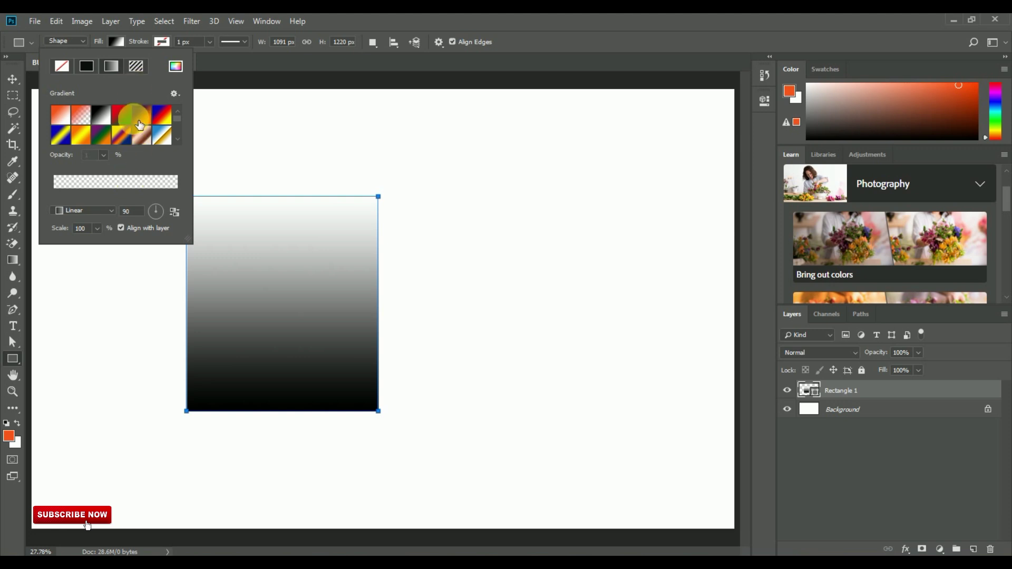
pyautogui.scroll(-4, 153, 123)
pyautogui.click(162, 135)
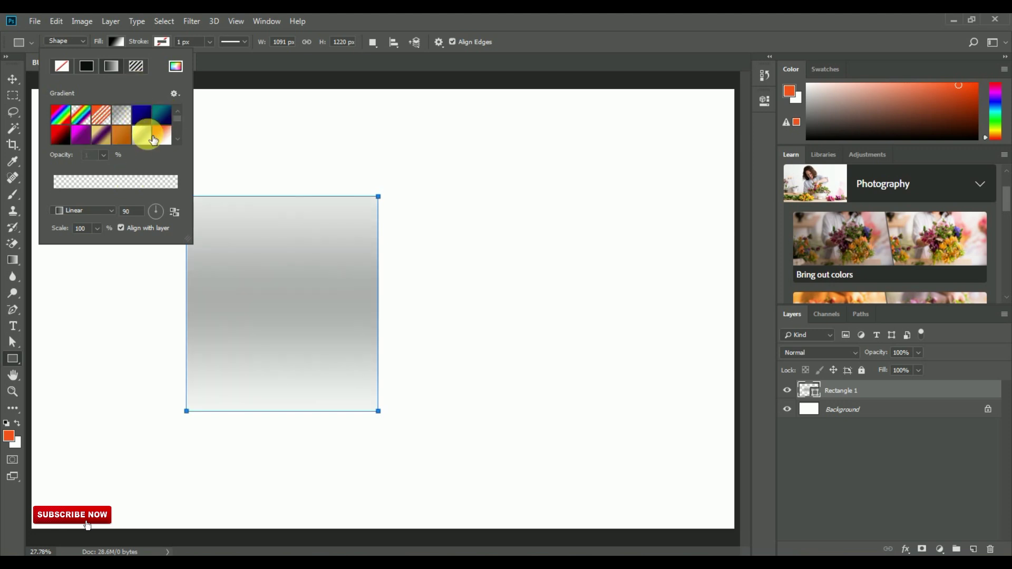
pyautogui.click(140, 182)
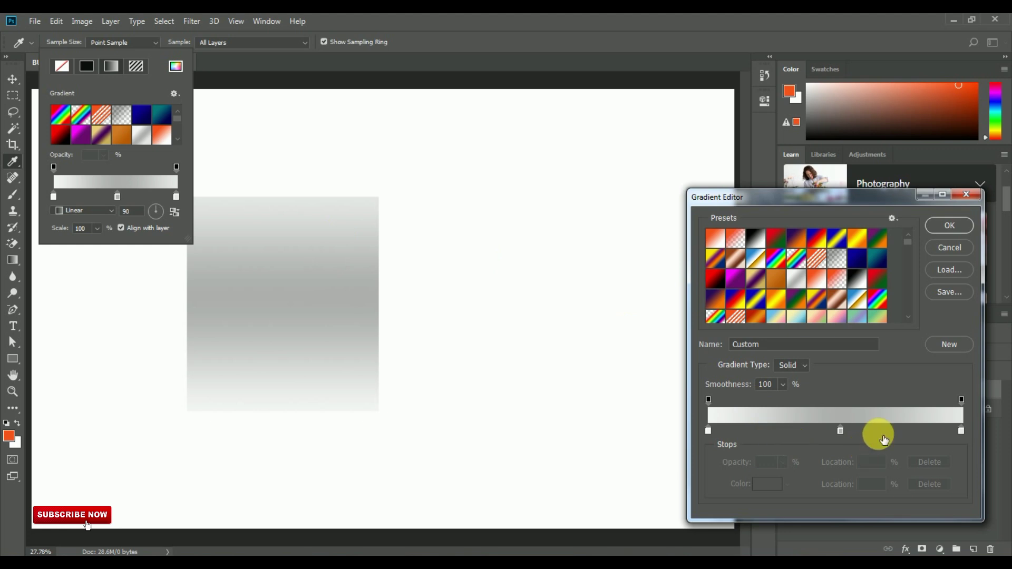
pyautogui.click(962, 431)
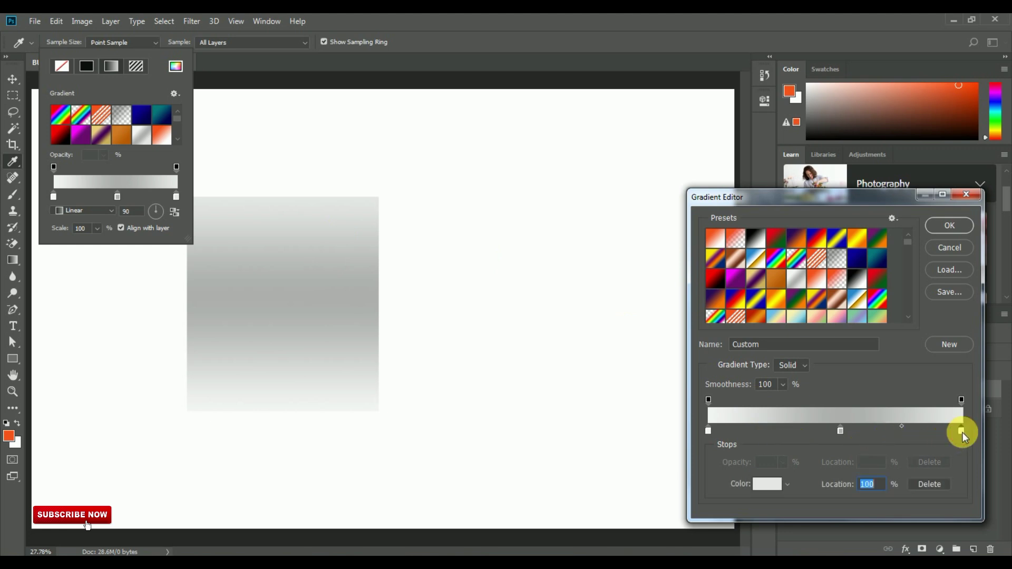
pyautogui.click(963, 225)
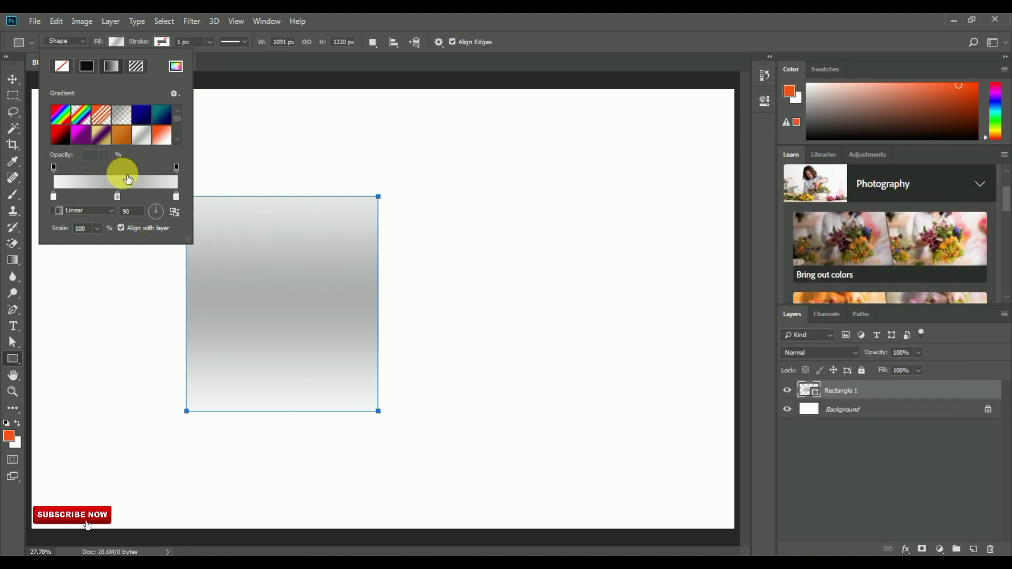
# - Set the scale of the rectangle's gradient fill to 155%
pyautogui.click(100, 228)
pyautogui.moveTo(102, 241); pyautogui.dragTo(101, 244)
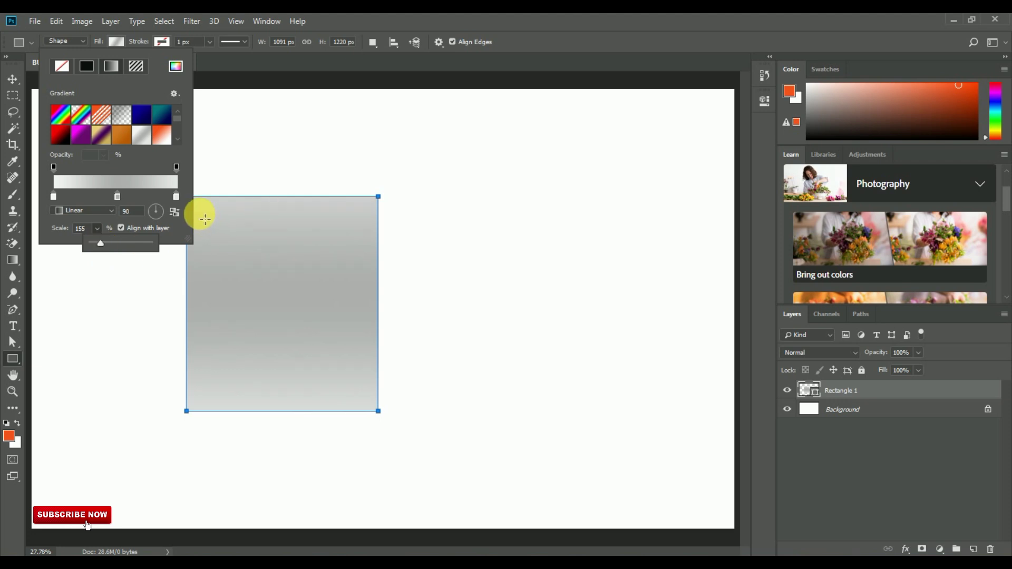
pyautogui.click(13, 79)
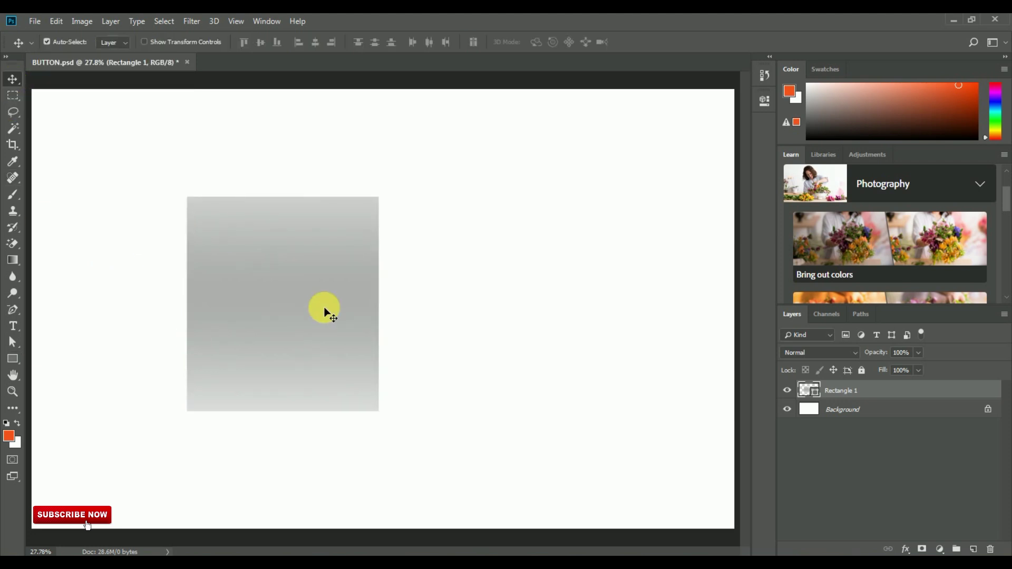
# - Draw a rounded rectangle about 447 by 298 px with 10 px corners on a new layer, centered in the gray rectangle's upper half
pyautogui.click(13, 391)
pyautogui.scroll(2, 158, 295)
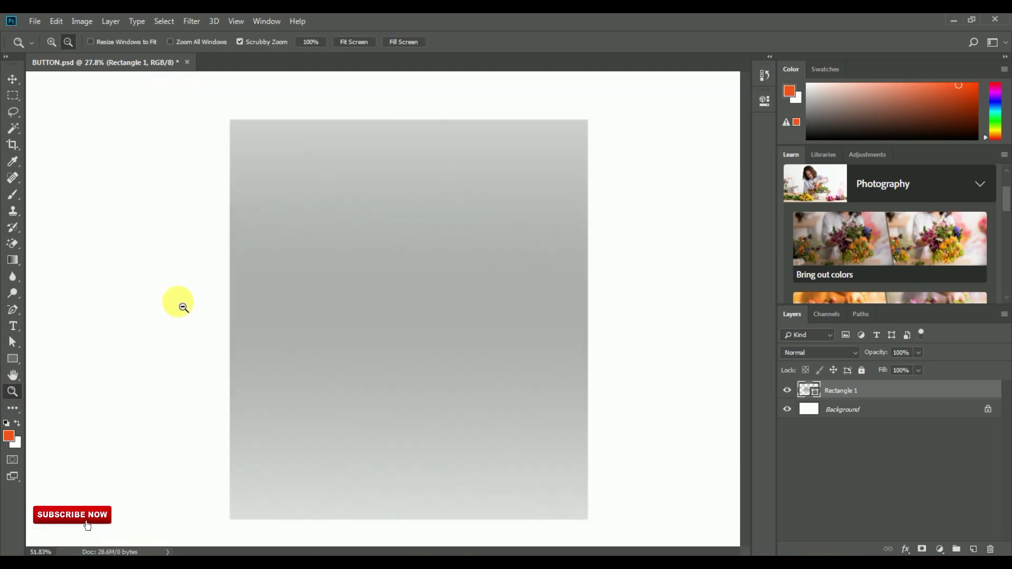
pyautogui.click(12, 79)
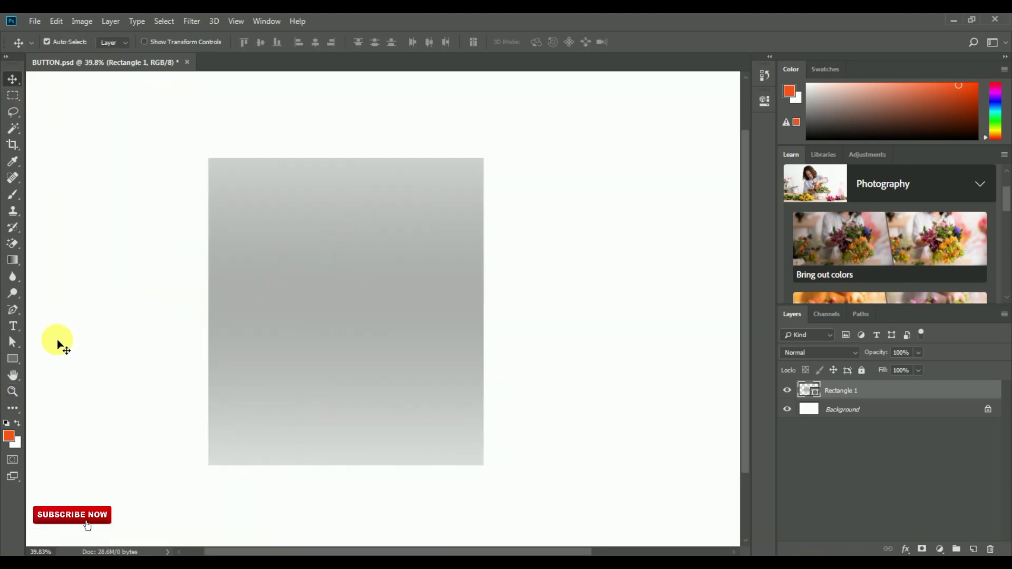
pyautogui.click(18, 360)
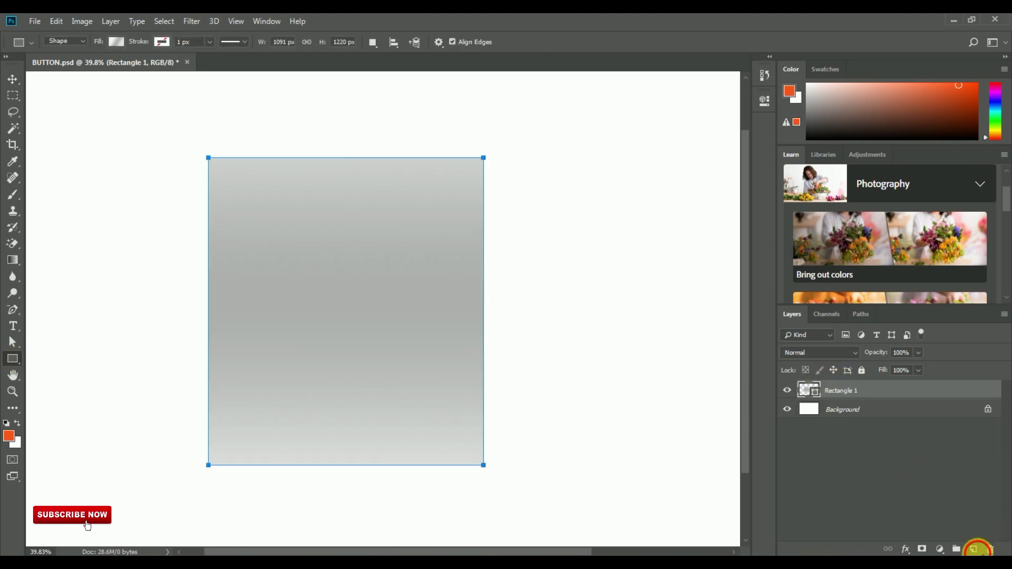
pyautogui.click(974, 549)
pyautogui.rightClick(13, 359)
pyautogui.click(83, 374)
pyautogui.moveTo(290, 221); pyautogui.dragTo(403, 296)
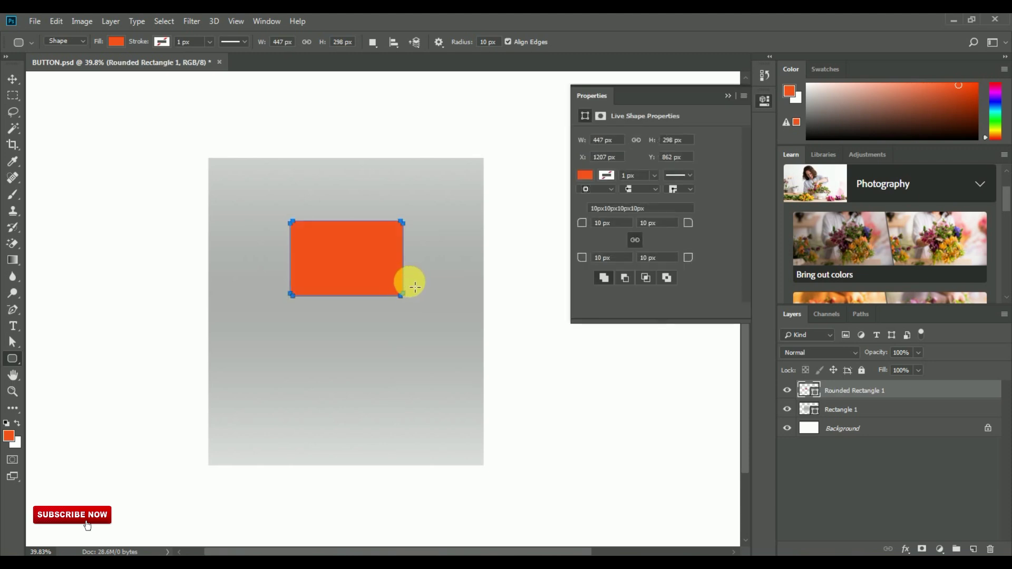
pyautogui.click(728, 96)
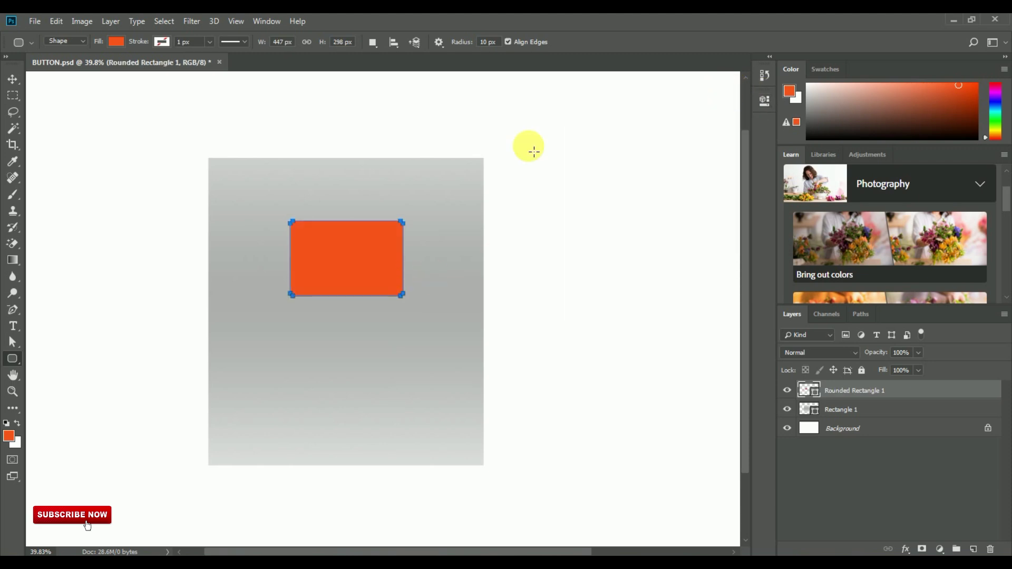
# - Add a Color Overlay in gray #a9a9a8 to the rounded rectangle's layer style
pyautogui.click(12, 80)
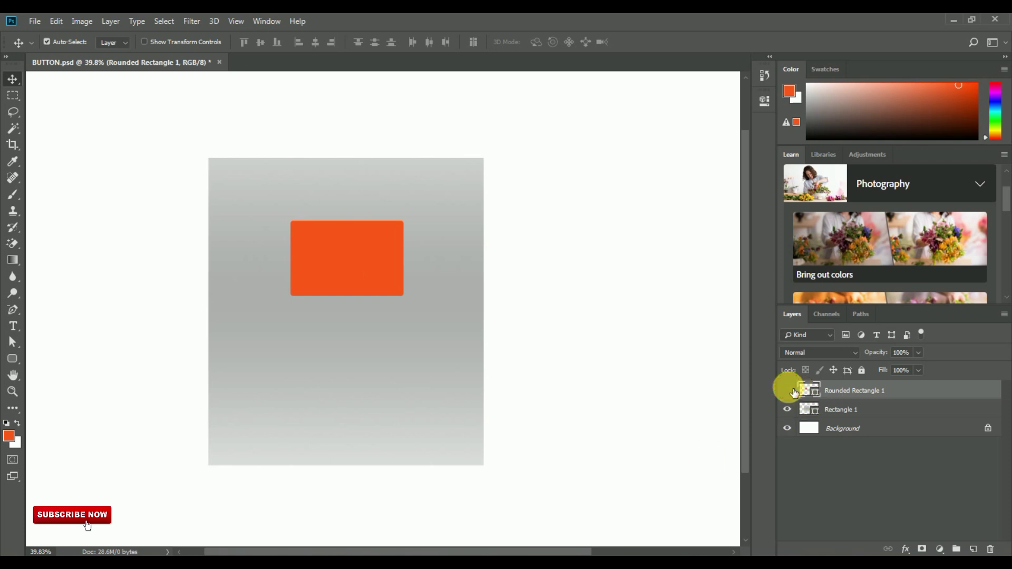
pyautogui.click(906, 548)
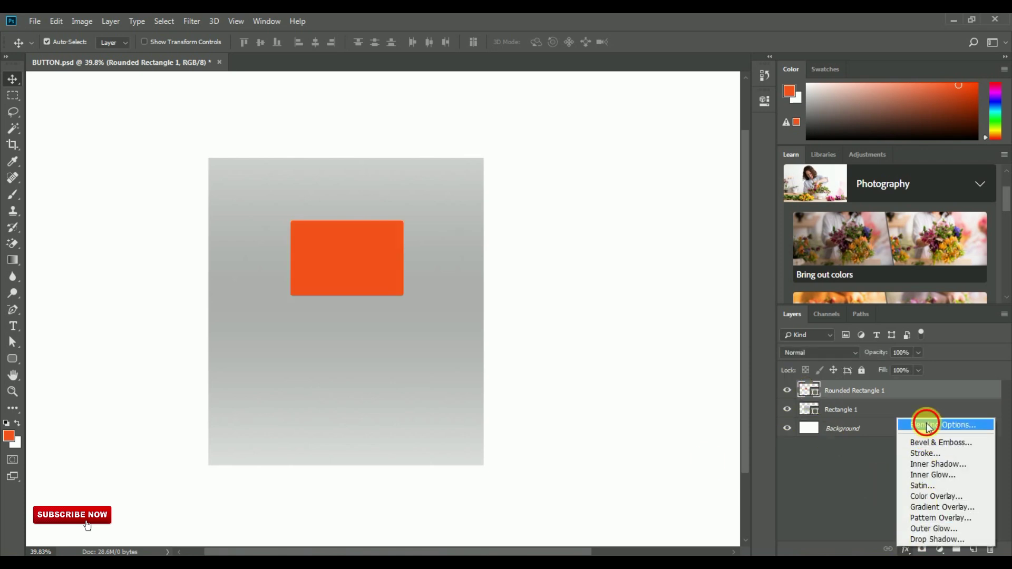
pyautogui.click(929, 425)
pyautogui.moveTo(545, 67); pyautogui.dragTo(654, 210)
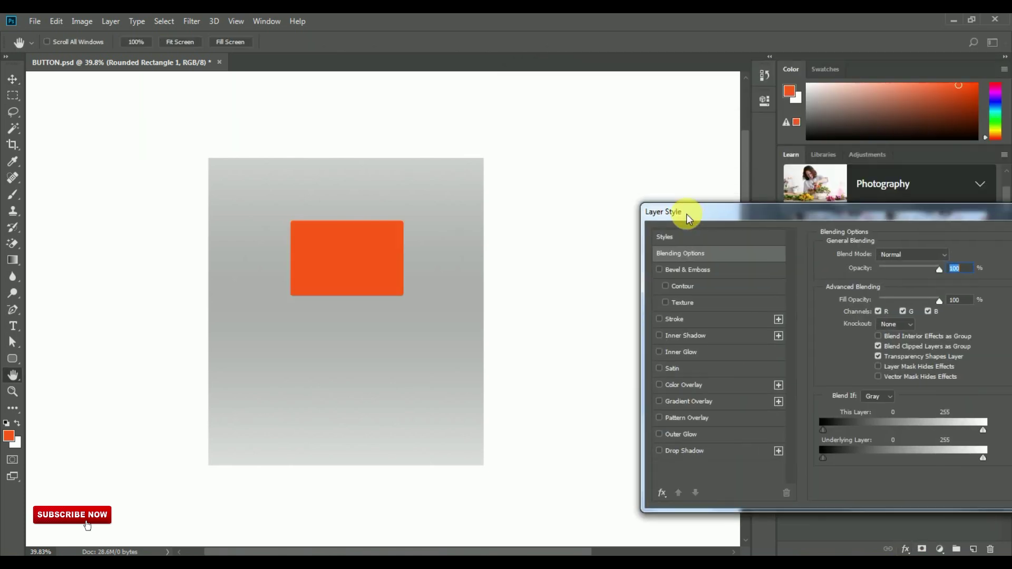
pyautogui.click(693, 386)
pyautogui.click(948, 255)
pyautogui.click(645, 373)
pyautogui.moveTo(649, 375); pyautogui.dragTo(647, 394)
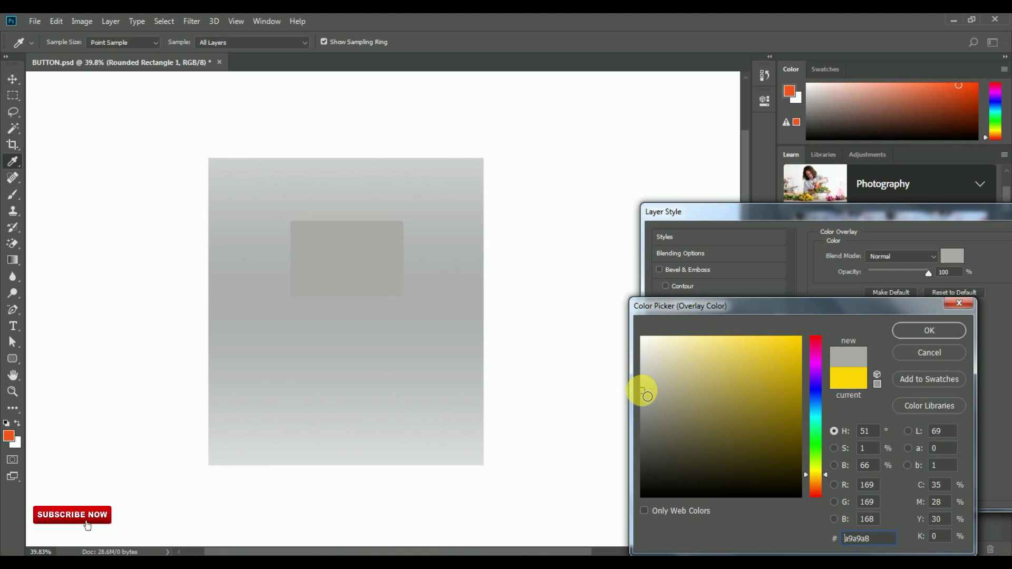
pyautogui.click(910, 331)
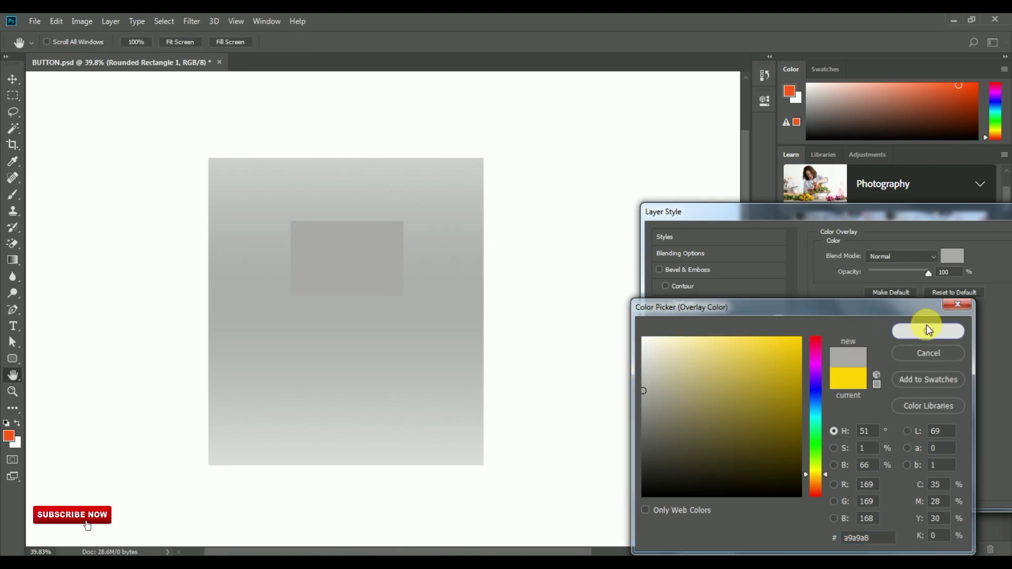
# - Add an Inner Shadow with a size of 16 px to the rounded rectangle and apply the layer style
pyautogui.moveTo(959, 209); pyautogui.dragTo(951, 209)
pyautogui.click(680, 336)
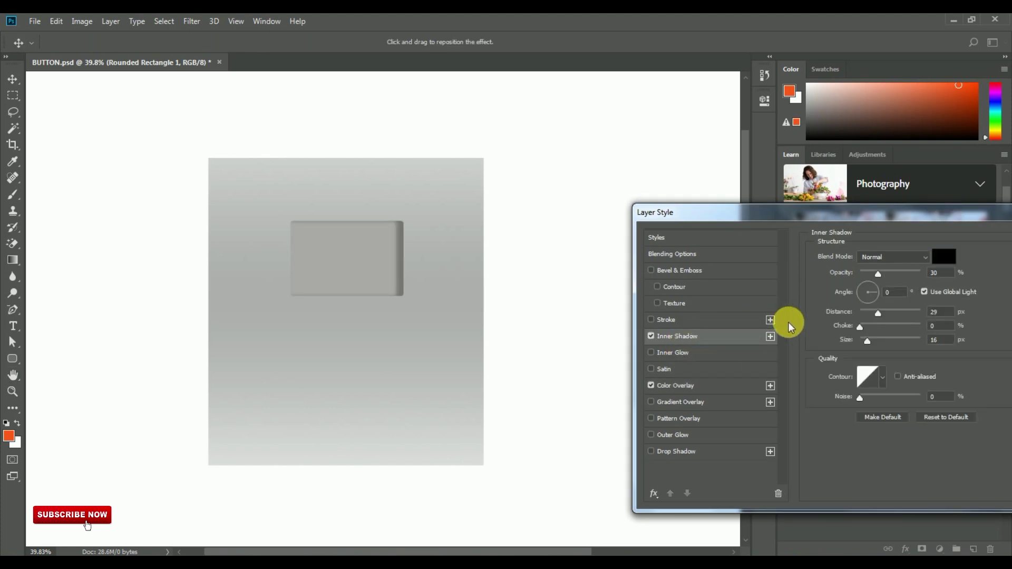
pyautogui.moveTo(867, 341); pyautogui.dragTo(858, 348)
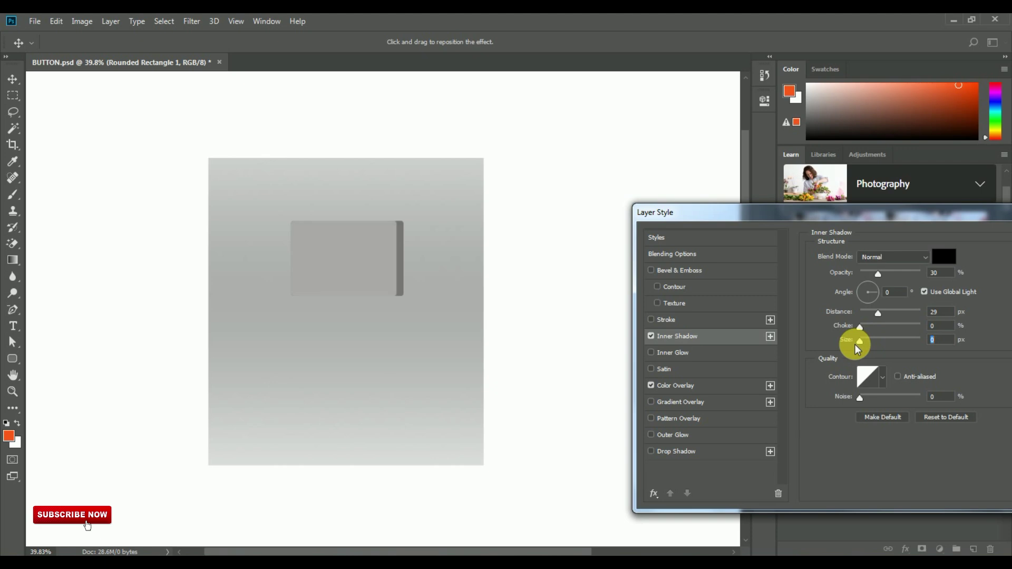
pyautogui.write('5')
pyautogui.doubleClick(936, 340)
pyautogui.write('250')
pyautogui.moveTo(920, 341); pyautogui.dragTo(869, 348)
pyautogui.click(952, 343)
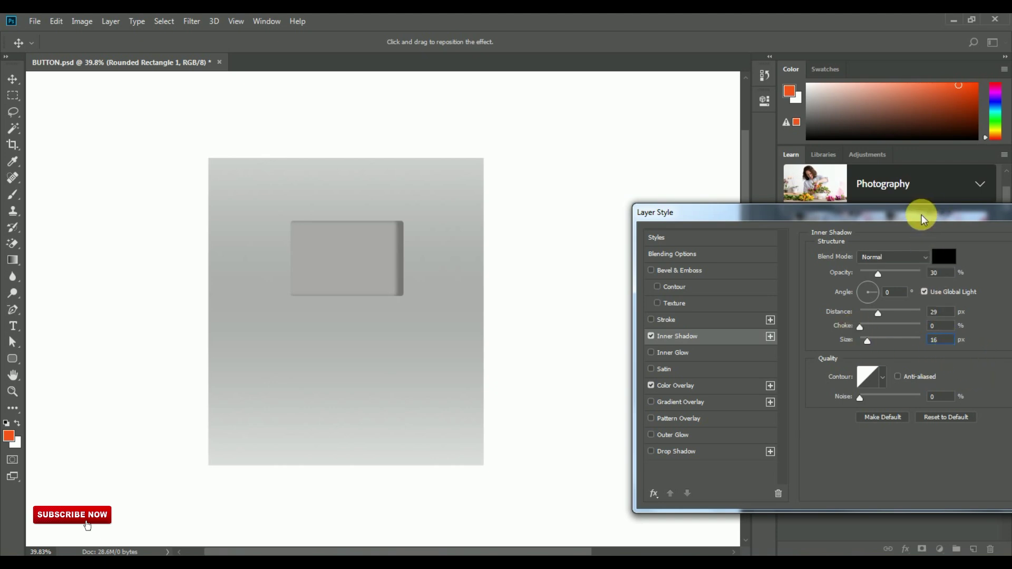
pyautogui.moveTo(923, 213); pyautogui.dragTo(641, 193)
pyautogui.click(799, 218)
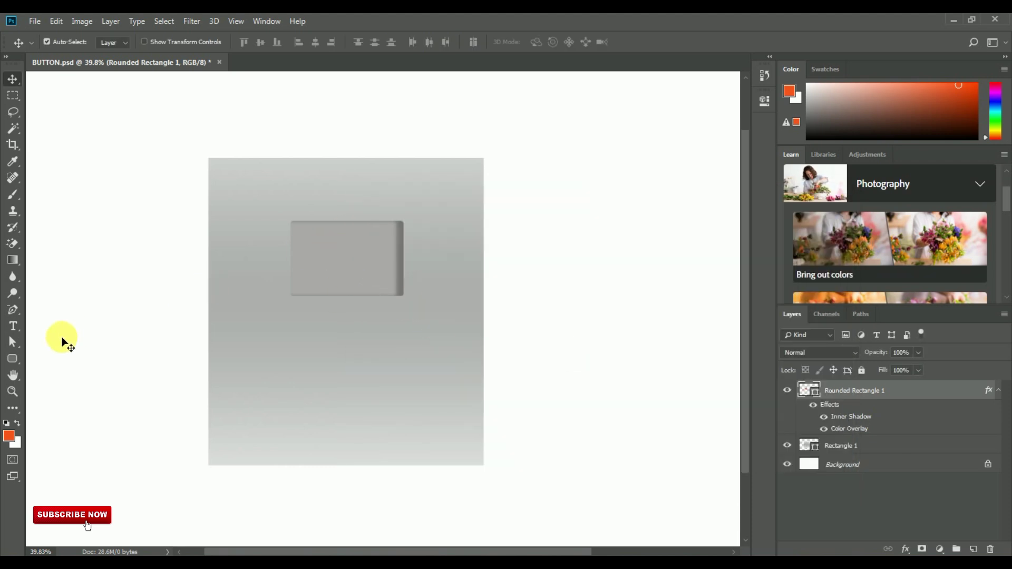
# - Draw a rounded triangle custom shape about 249 by 253 px and place it inside the rounded rectangle
pyautogui.click(13, 360)
pyautogui.moveTo(14, 365); pyautogui.dragTo(51, 424)
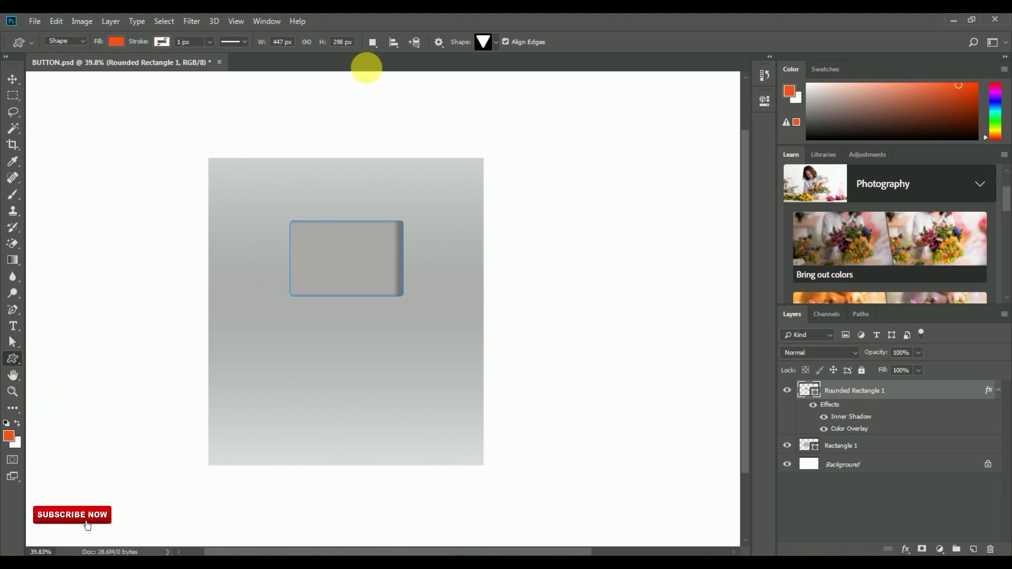
pyautogui.click(495, 42)
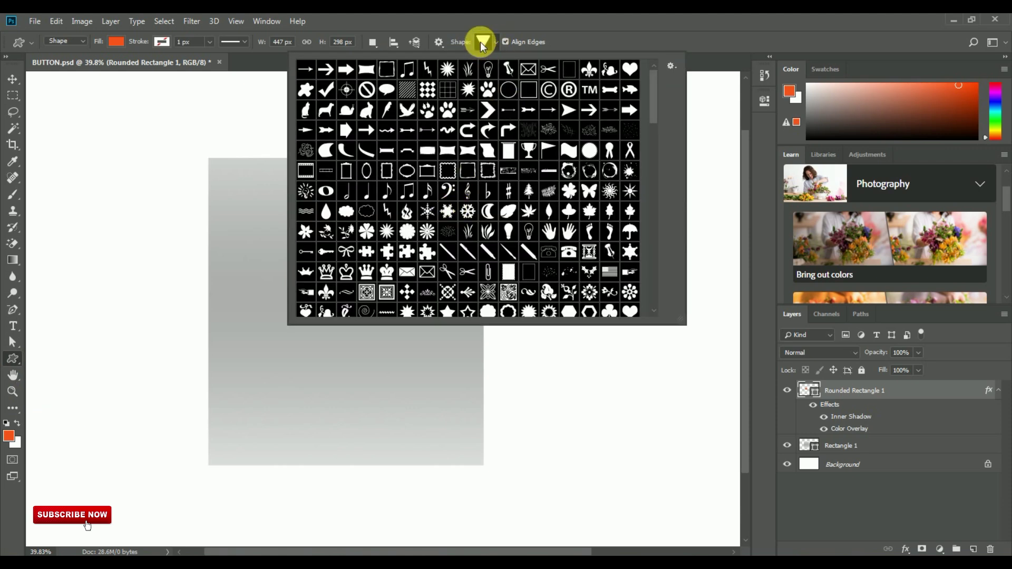
pyautogui.moveTo(653, 83); pyautogui.dragTo(663, 262)
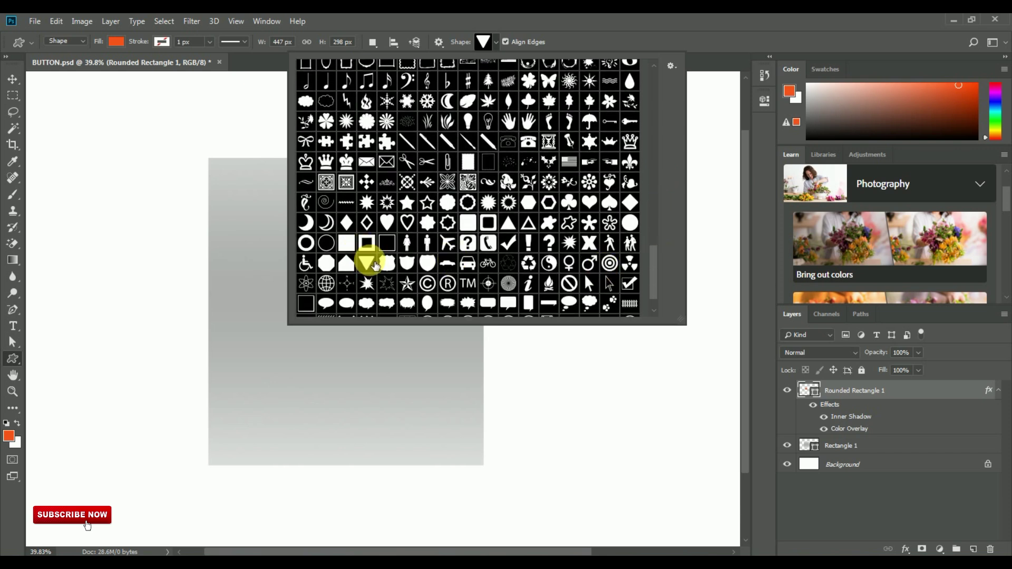
pyautogui.moveTo(117, 192); pyautogui.dragTo(179, 256)
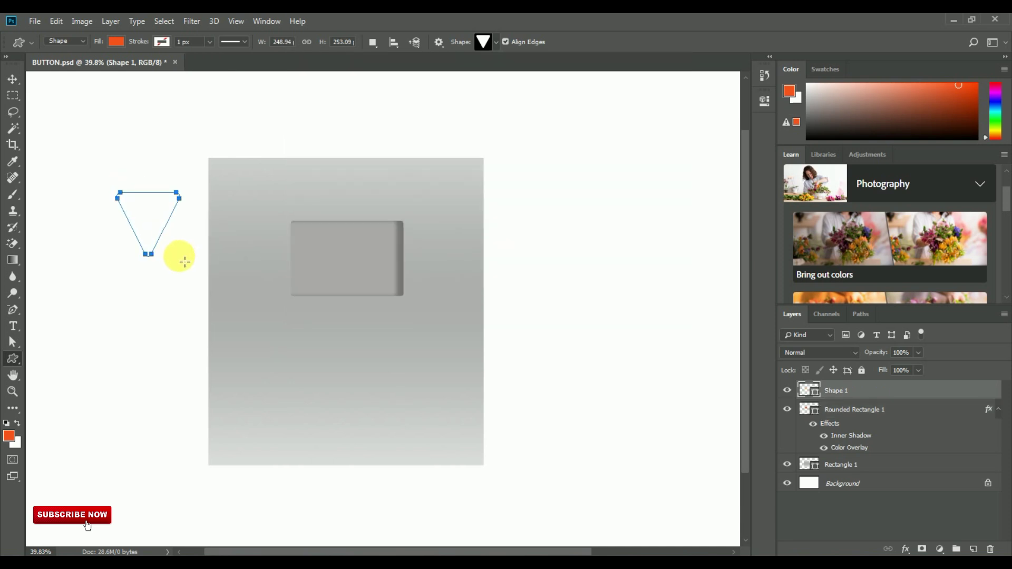
pyautogui.click(11, 80)
pyautogui.moveTo(140, 208); pyautogui.dragTo(341, 245)
# - Rotate the triangle 90° clockwise and flip it horizontally with Free Transform, so it points right
pyautogui.click(56, 21)
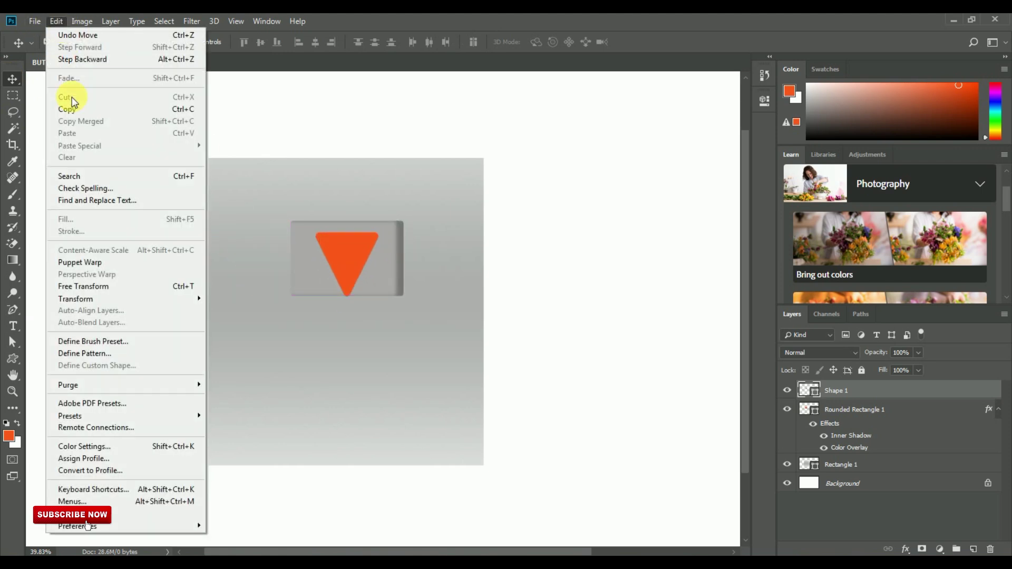
pyautogui.click(85, 284)
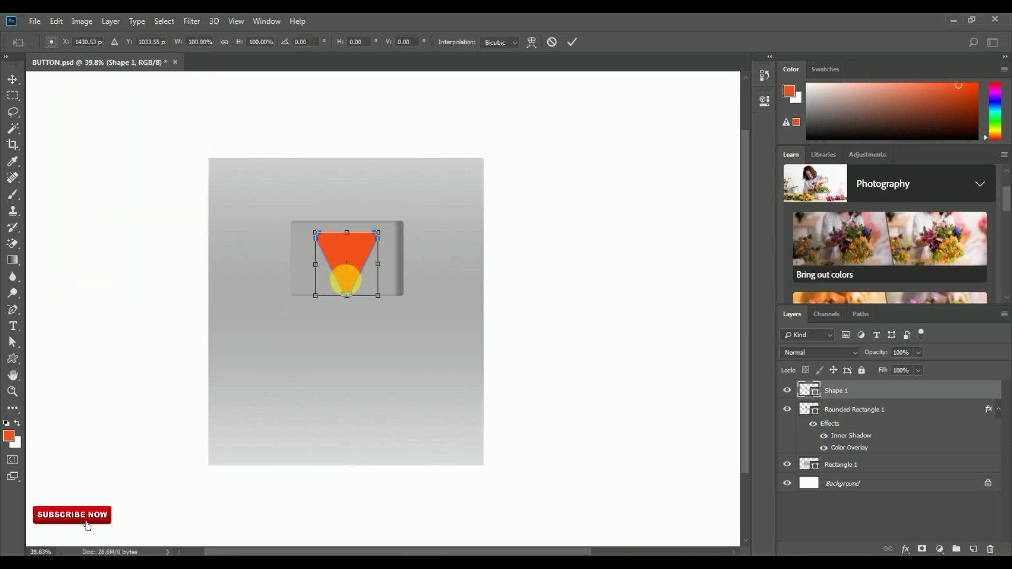
pyautogui.rightClick(346, 282)
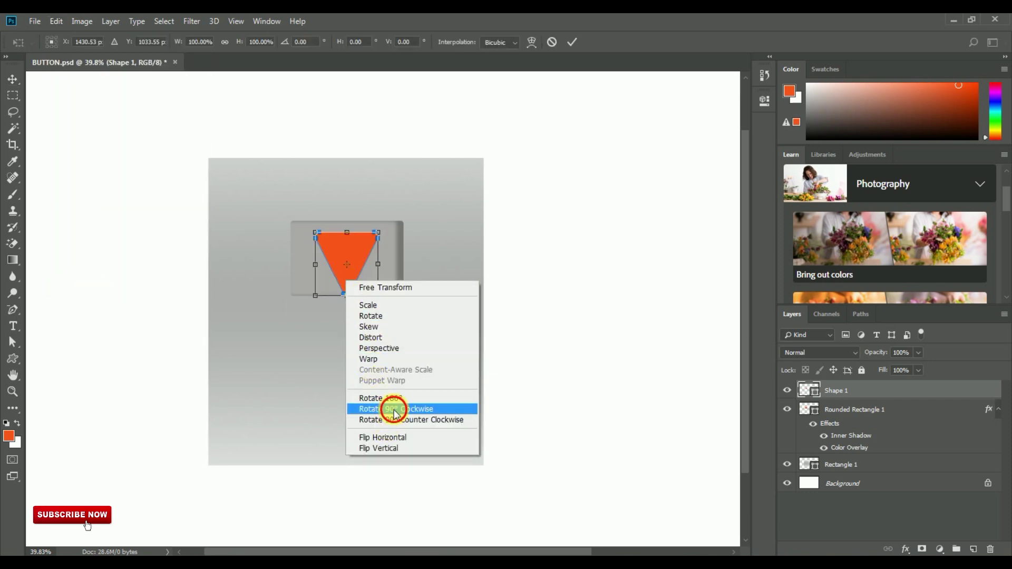
pyautogui.click(392, 409)
pyautogui.rightClick(368, 267)
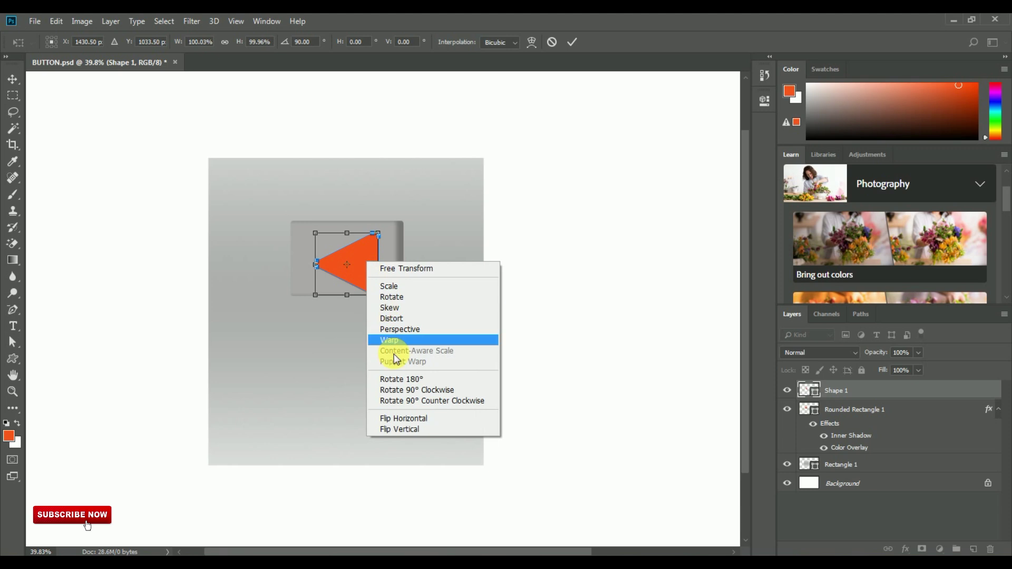
pyautogui.click(394, 416)
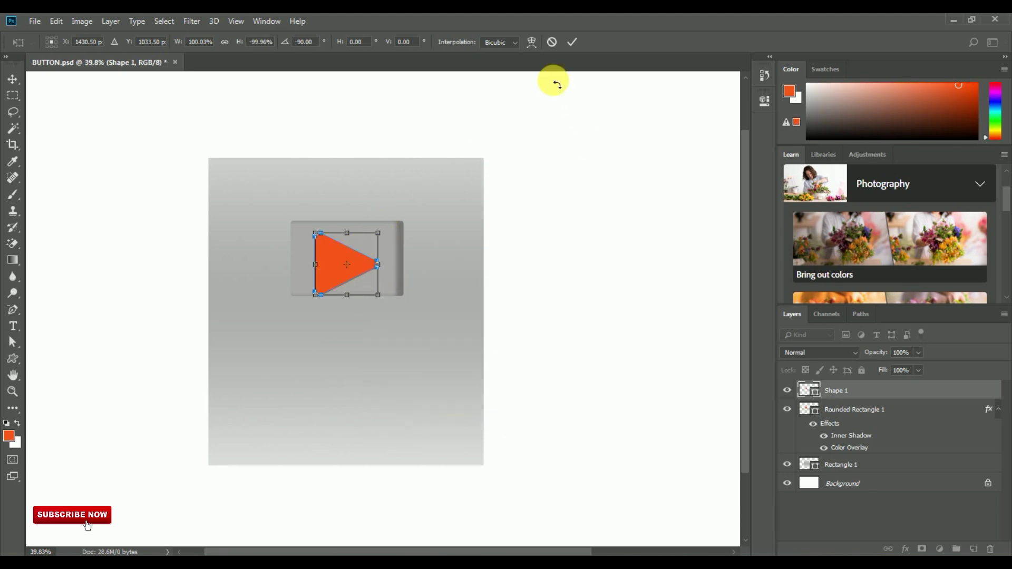
pyautogui.click(572, 42)
# - Nudge the triangle up and right inside the rounded rectangle and scale it proportionally to about 74%
pyautogui.moveTo(355, 256); pyautogui.dragTo(362, 253)
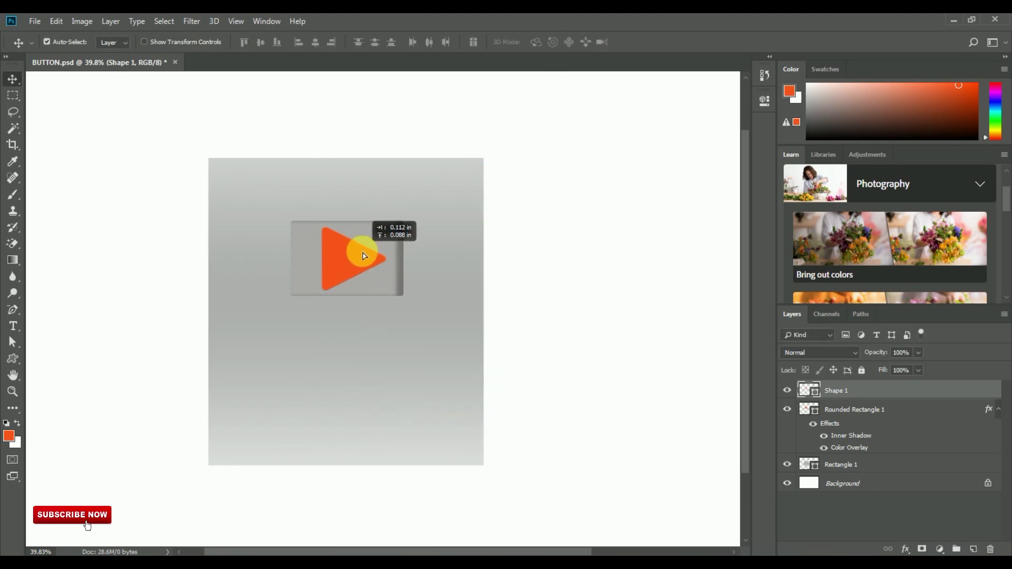
pyautogui.click(144, 41)
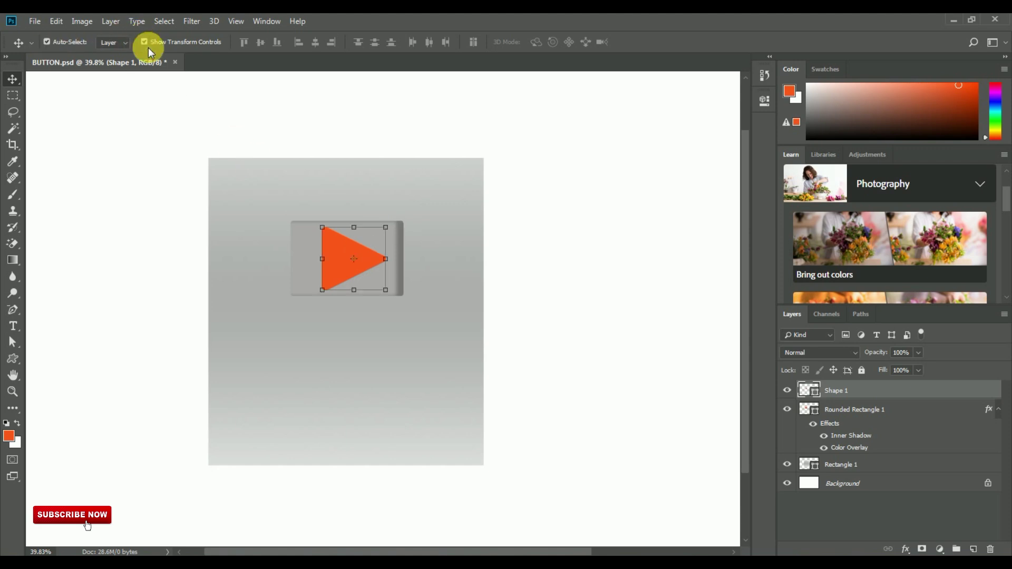
pyautogui.moveTo(386, 227); pyautogui.dragTo(377, 236)
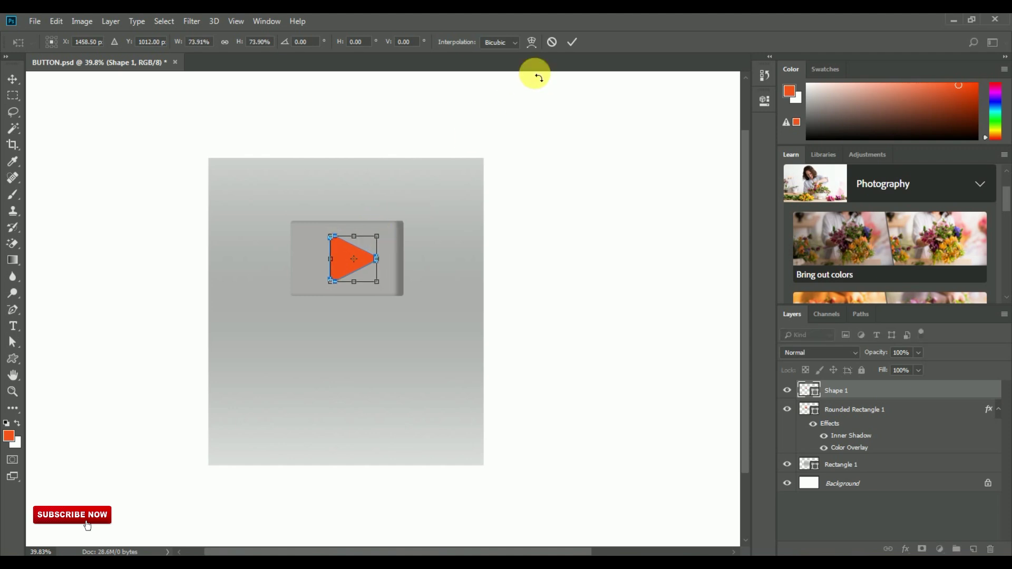
pyautogui.click(572, 42)
pyautogui.click(351, 257)
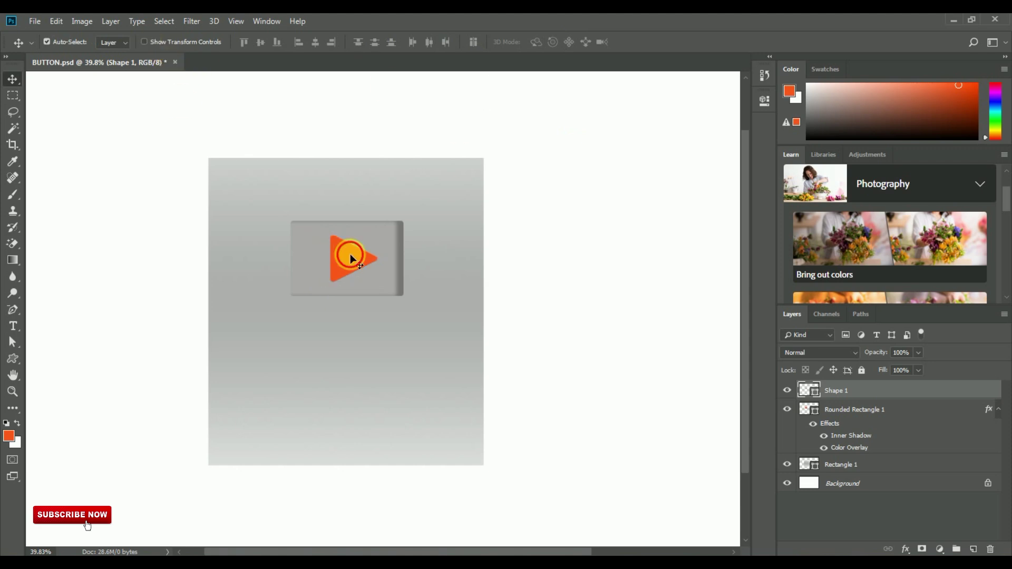
# - Align the triangle and the rounded rectangle on their horizontal centers
pyautogui.click(787, 390)
pyautogui.click(787, 390)
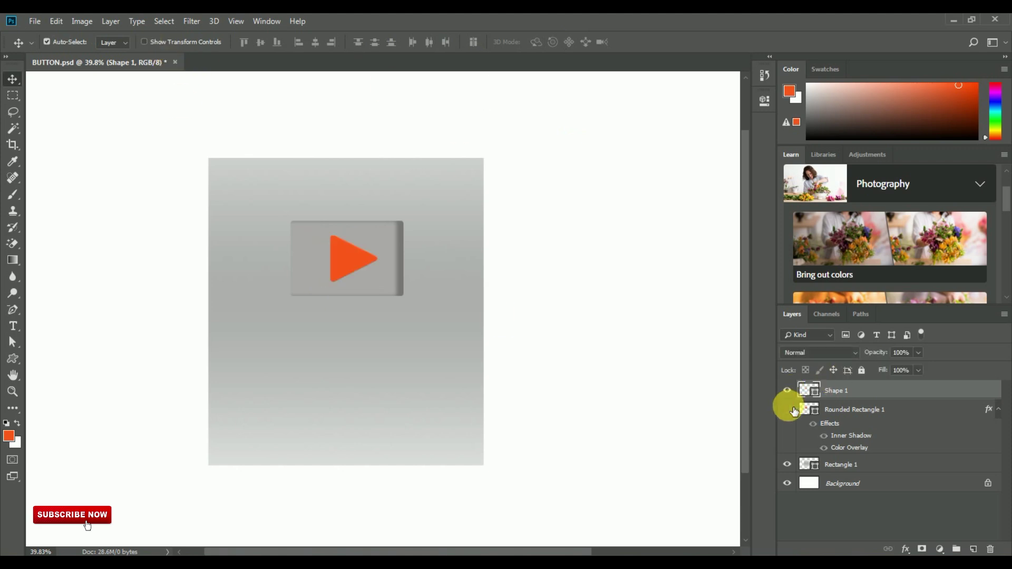
pyautogui.keyDown('ctrl'); pyautogui.click(862, 416); pyautogui.keyUp('ctrl')
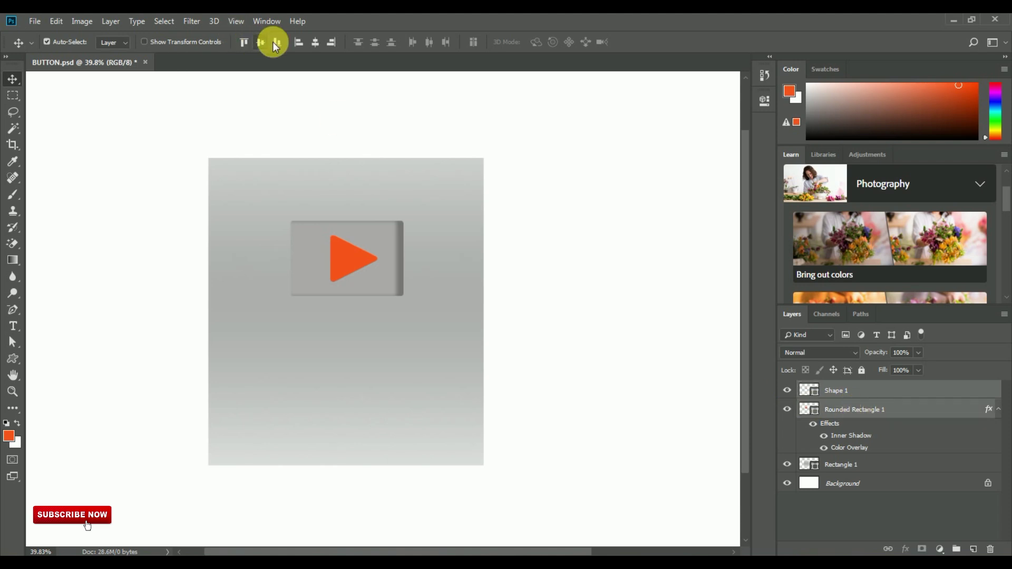
pyautogui.click(315, 42)
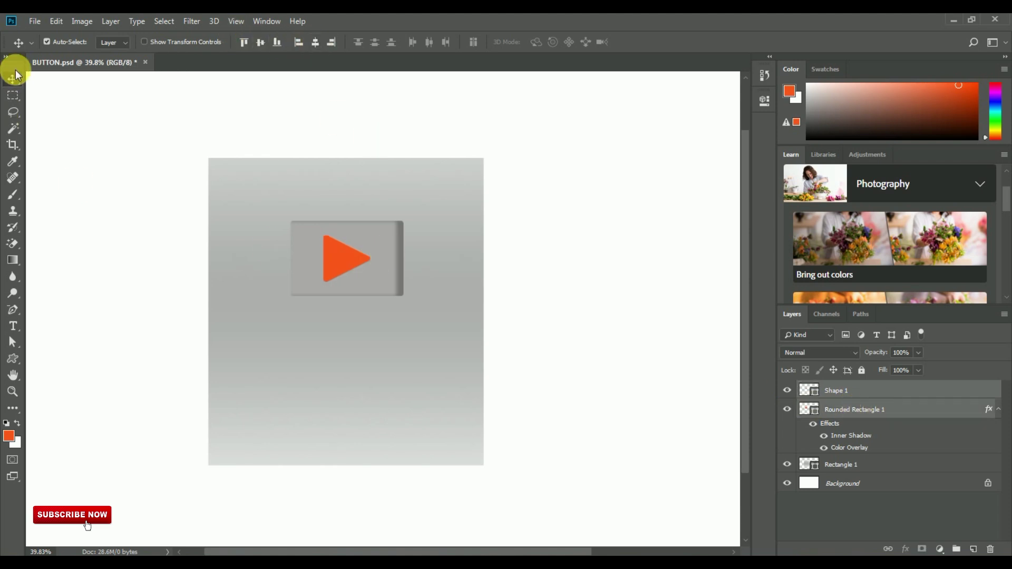
pyautogui.click(786, 390)
pyautogui.click(787, 390)
# - Add a Color Overlay in light gray #e3e3e0 to the triangle and apply the layer style
pyautogui.click(880, 389)
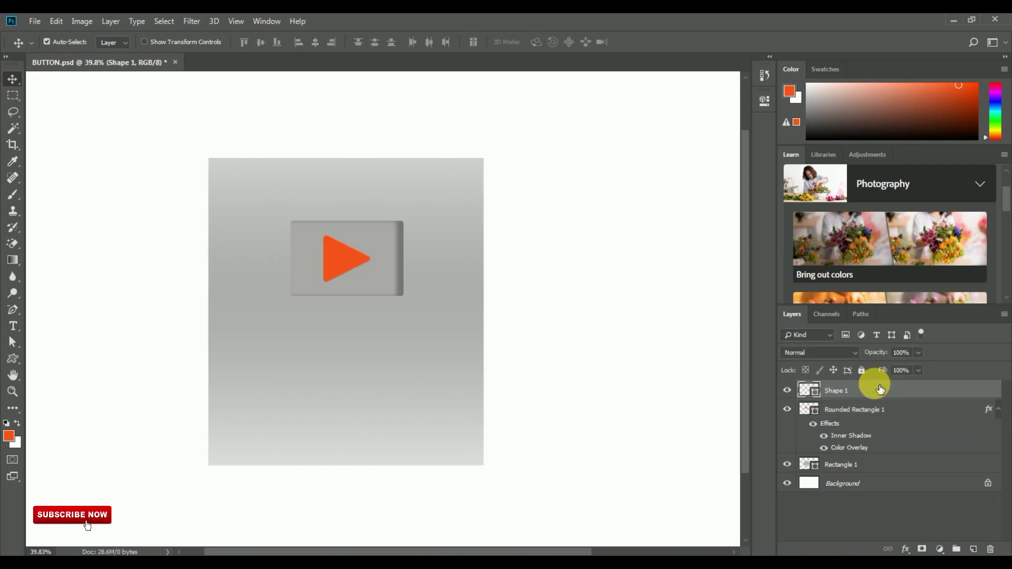
pyautogui.click(915, 548)
pyautogui.click(925, 419)
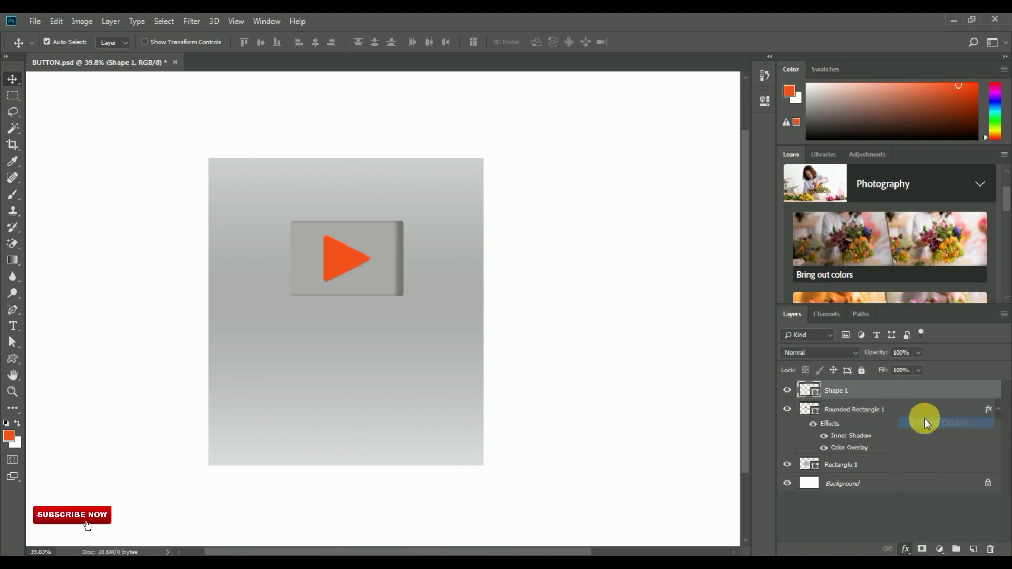
pyautogui.moveTo(652, 208); pyautogui.dragTo(857, 245)
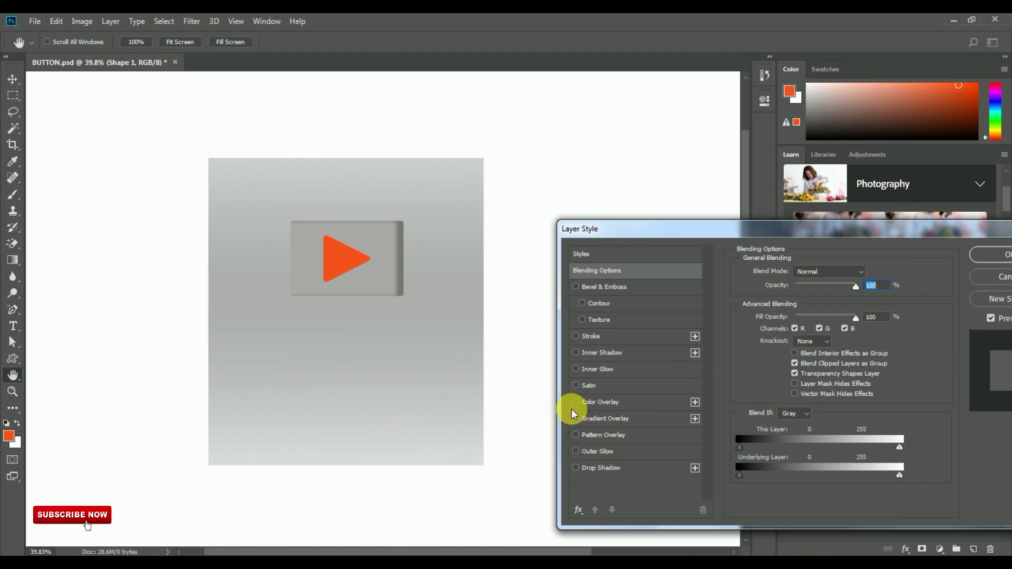
pyautogui.click(586, 405)
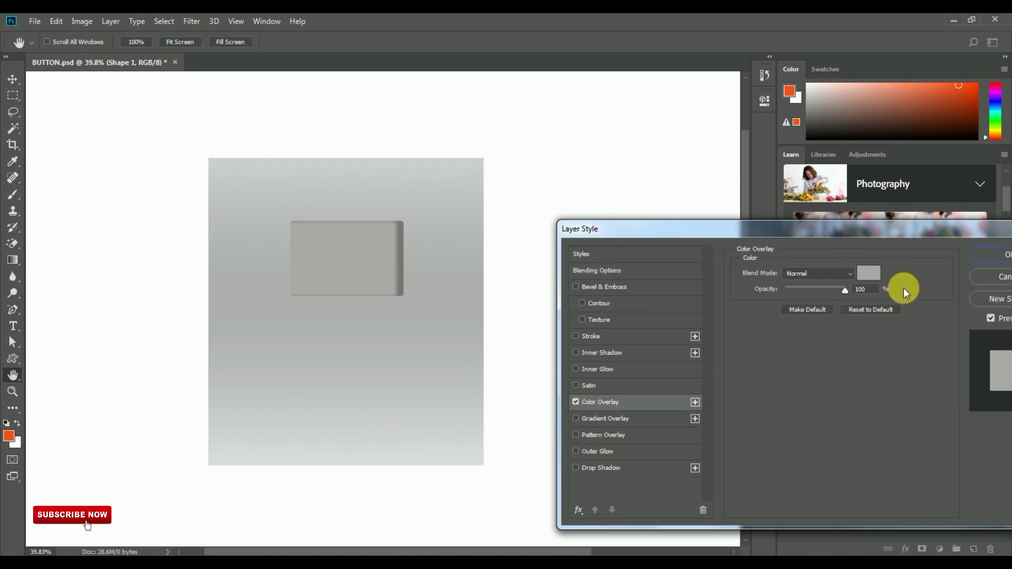
pyautogui.click(868, 272)
pyautogui.click(649, 375)
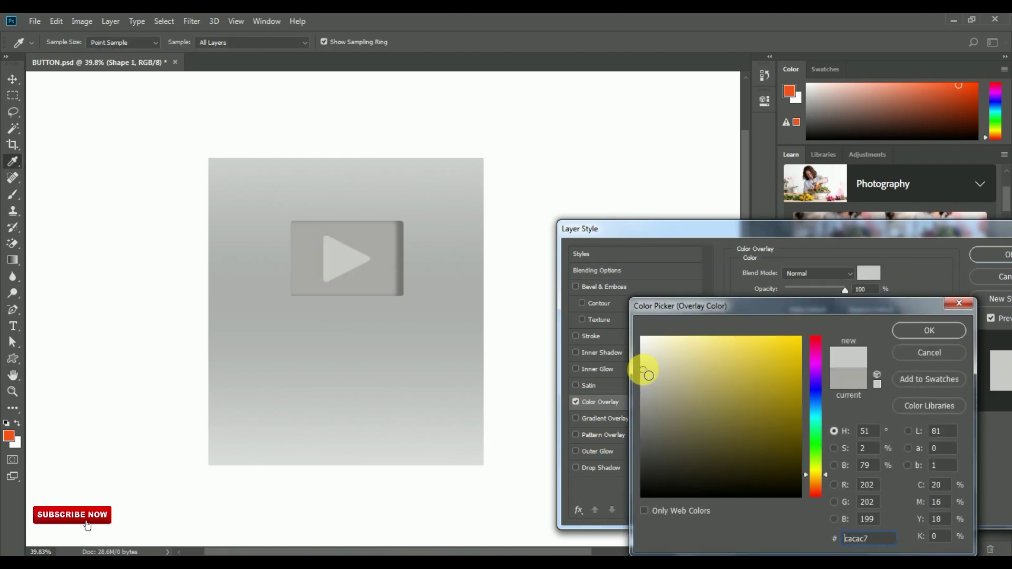
pyautogui.moveTo(642, 370); pyautogui.dragTo(642, 356)
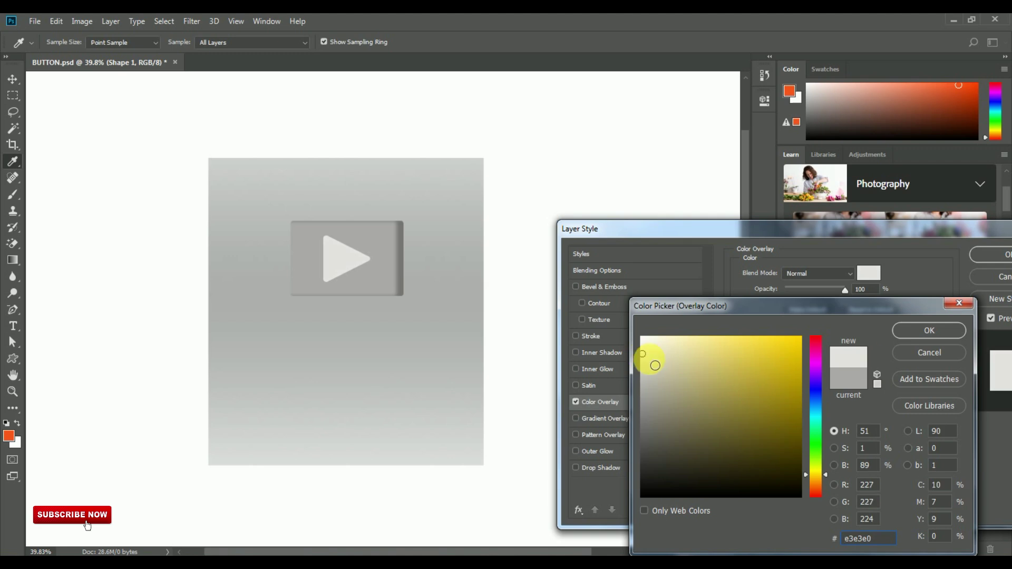
pyautogui.moveTo(896, 537); pyautogui.dragTo(848, 544)
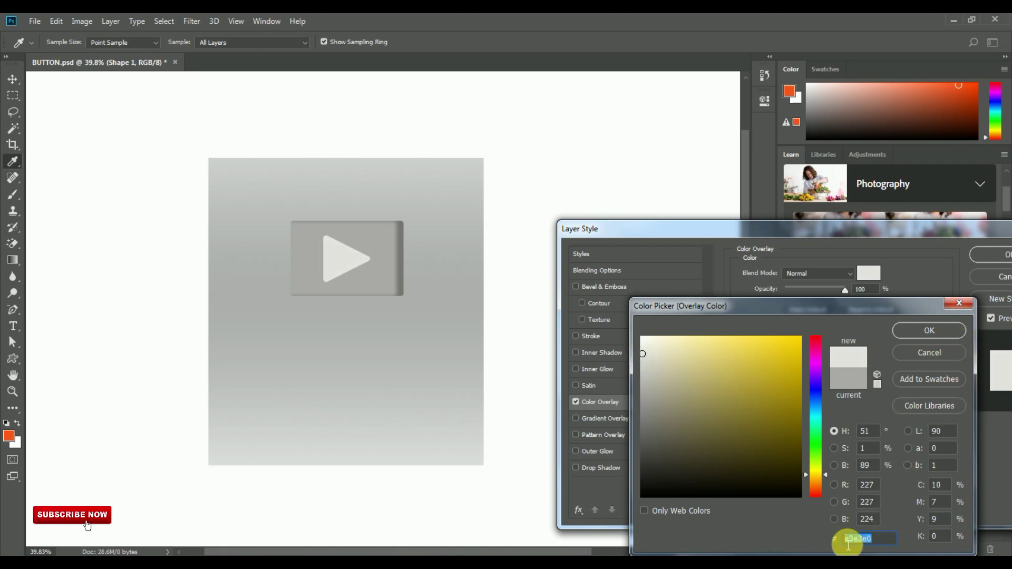
pyautogui.click(934, 333)
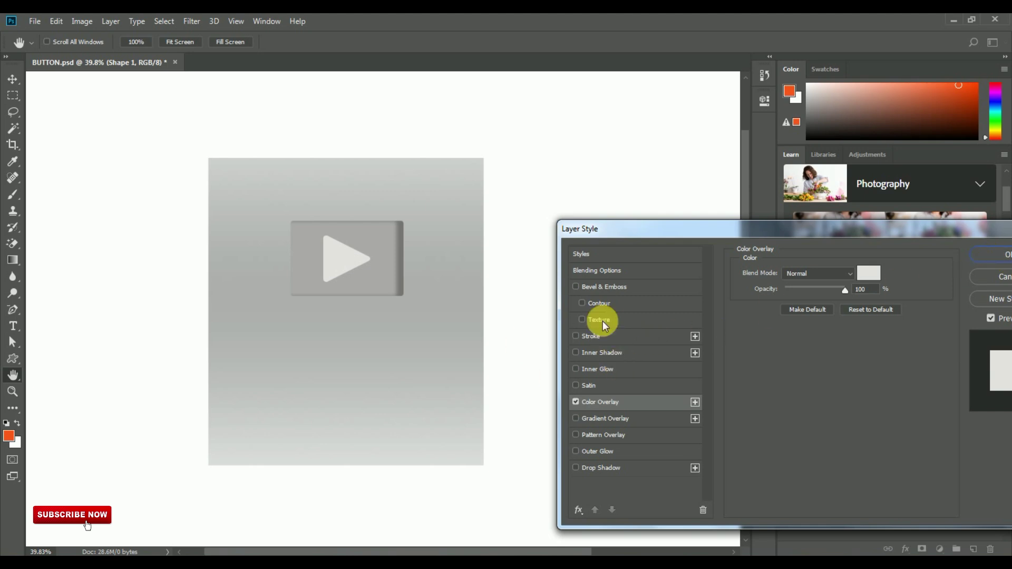
pyautogui.moveTo(939, 234); pyautogui.dragTo(874, 230)
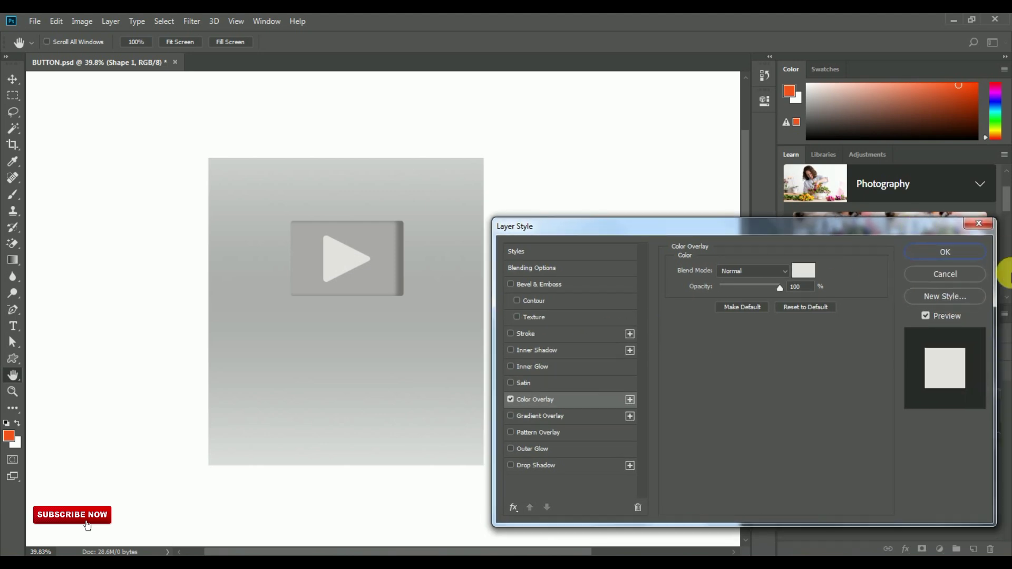
pyautogui.click(945, 252)
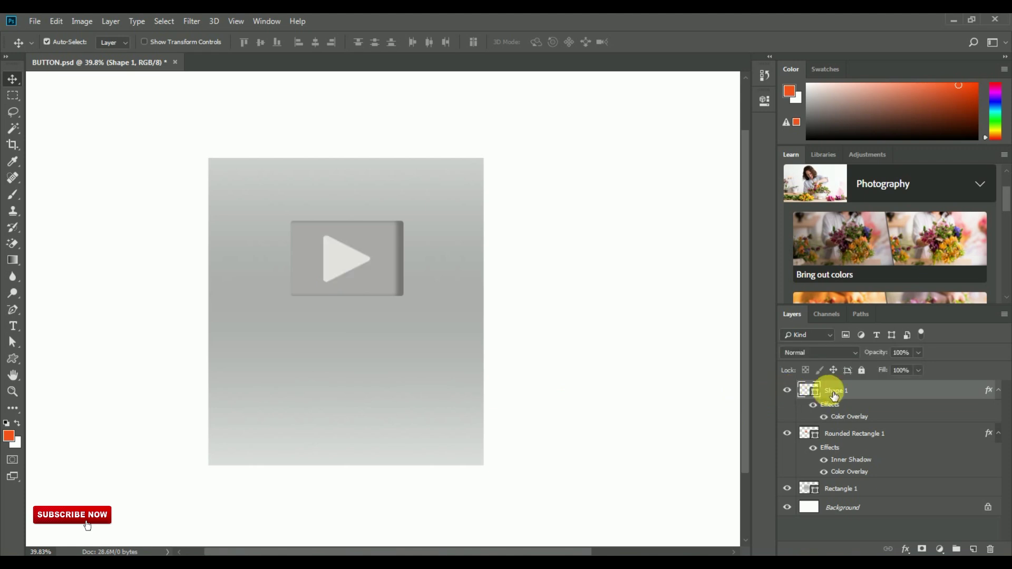
# - Copy and paste the triangle layer and place the copy directly over the original
pyautogui.click(56, 21)
pyautogui.click(94, 111)
pyautogui.click(57, 21)
pyautogui.click(165, 133)
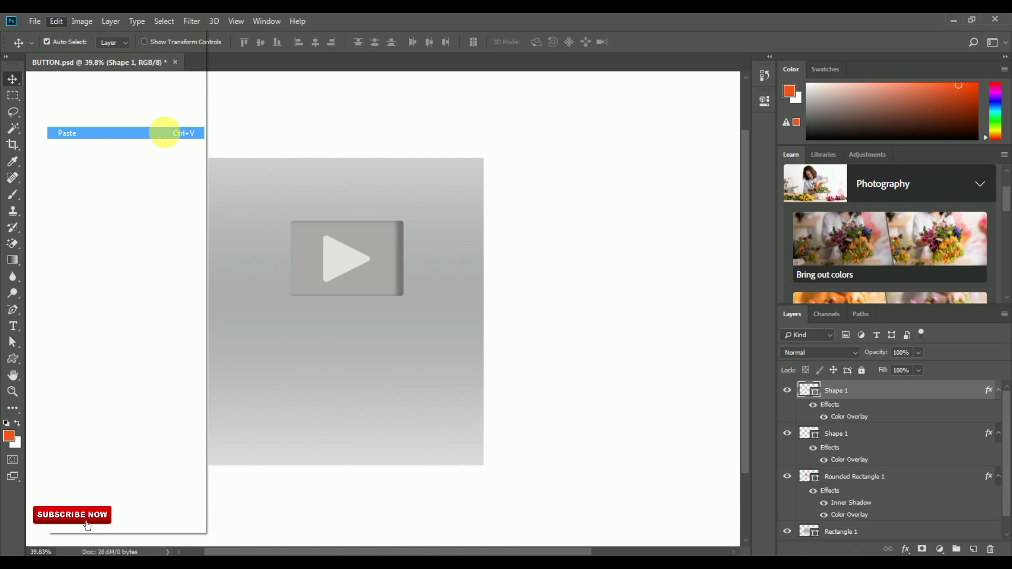
pyautogui.moveTo(379, 308); pyautogui.dragTo(342, 261)
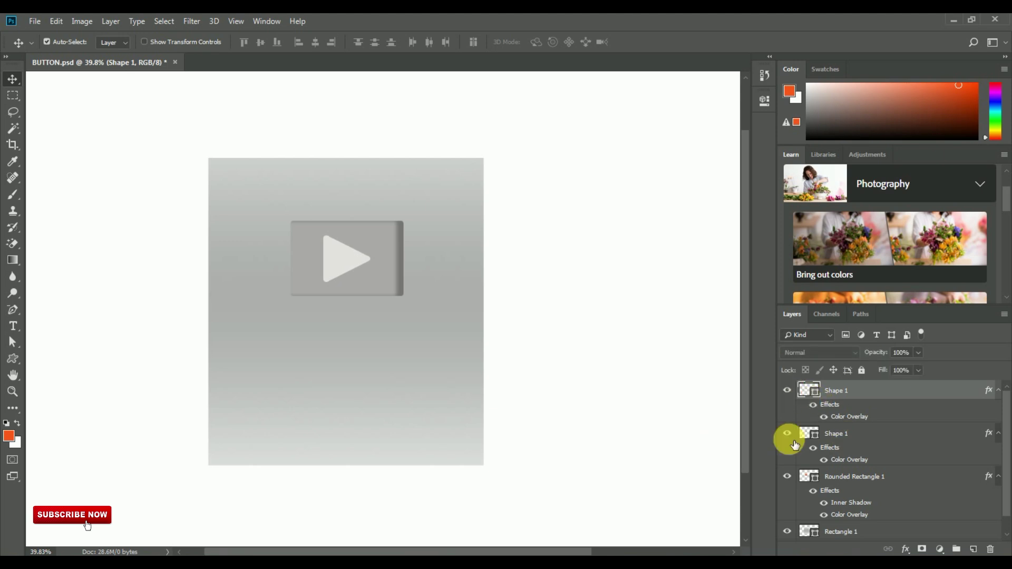
# - Nudge the lower triangle layer slightly to the left so its edge shows behind the upper triangle
pyautogui.click(832, 436)
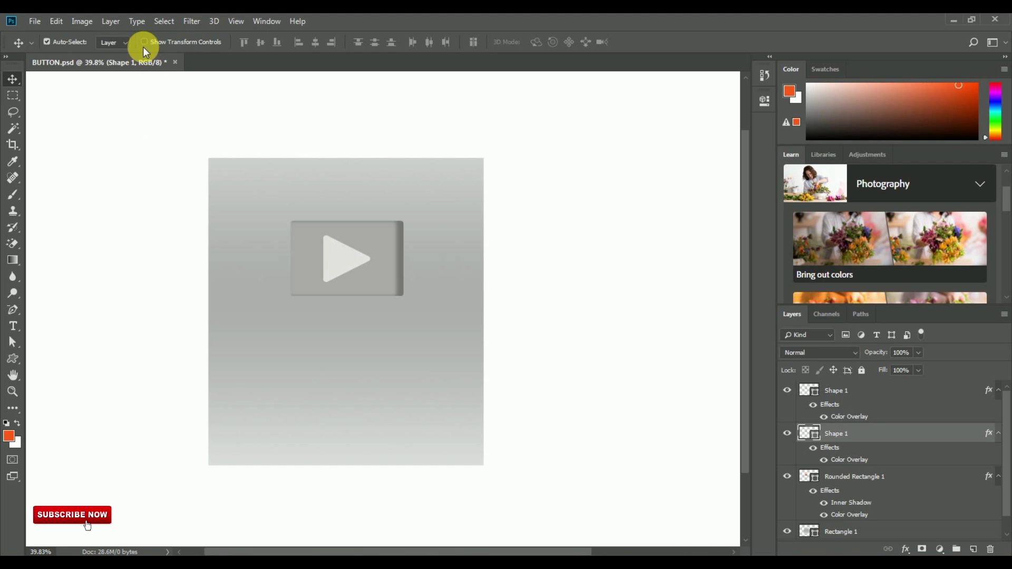
pyautogui.press('Left')
pyautogui.press('Left')
pyautogui.press('Left')
pyautogui.press('Left')
pyautogui.press('Left')
pyautogui.press('Left')
pyautogui.press('Left')
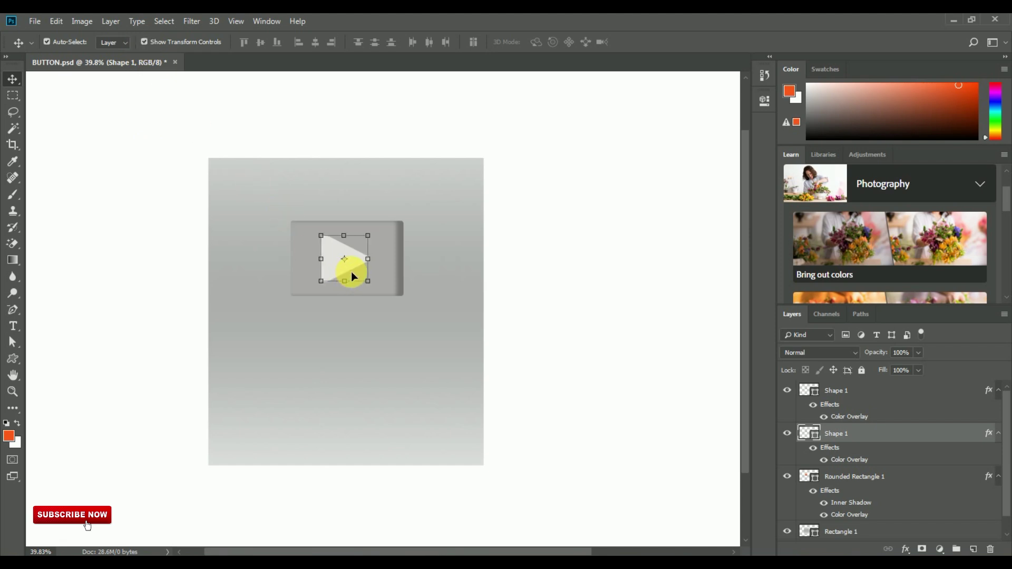
pyautogui.click(145, 42)
# - Set the lower triangle's Color Overlay to near-black #020200 and shift it slightly right, leaving a thin dark edge
pyautogui.click(906, 549)
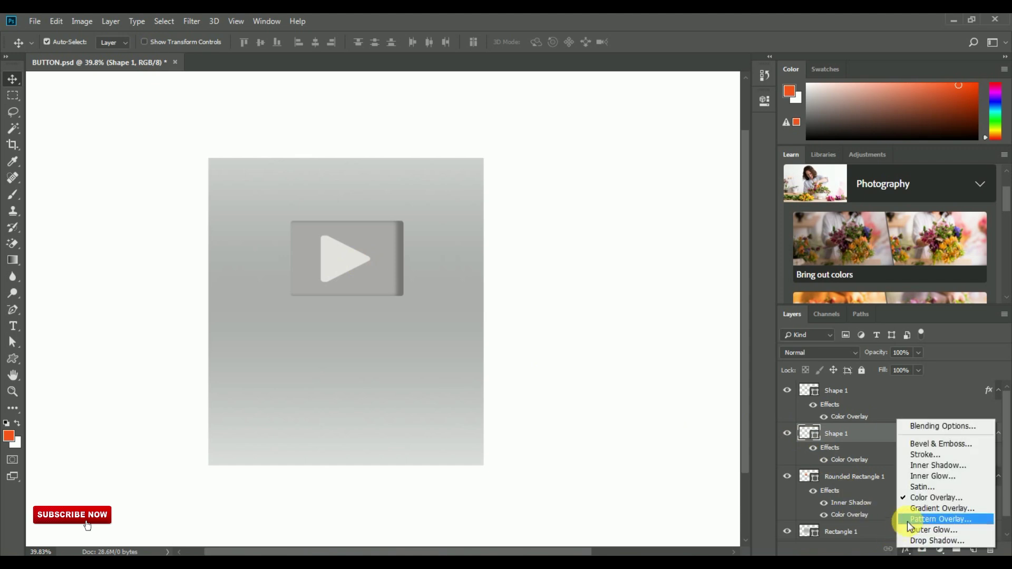
pyautogui.click(921, 498)
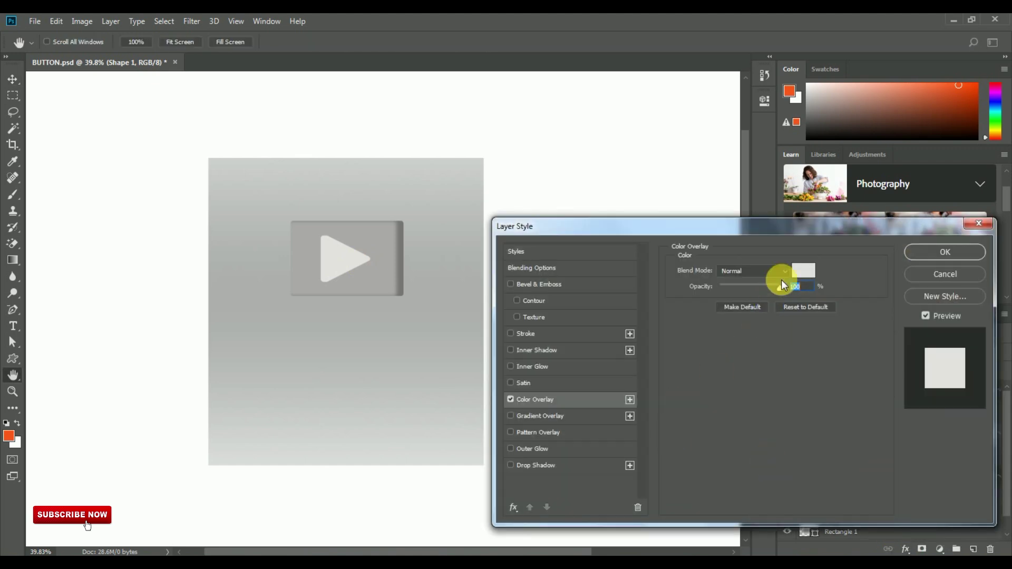
pyautogui.click(810, 271)
pyautogui.click(799, 495)
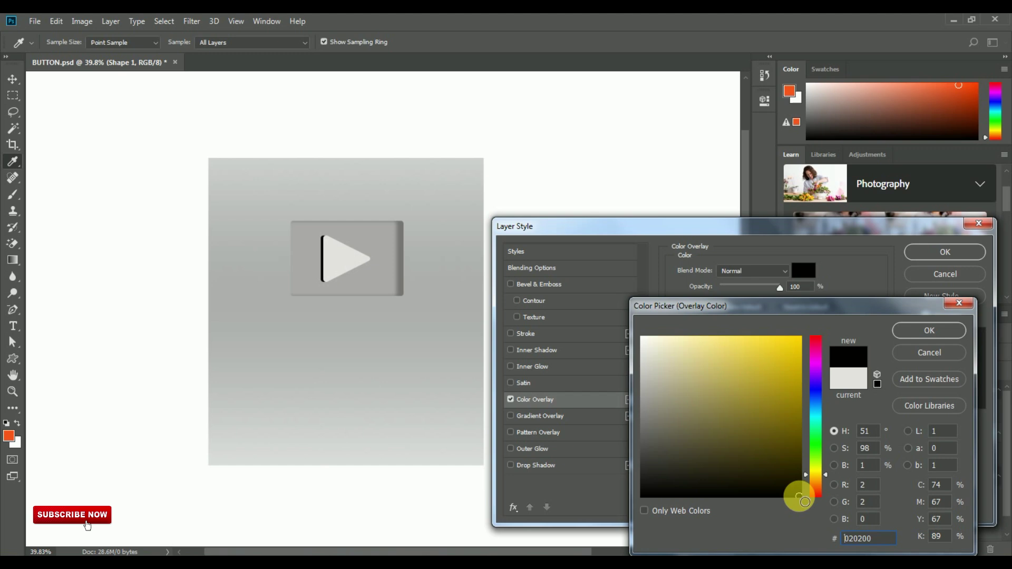
pyautogui.click(939, 327)
pyautogui.click(941, 251)
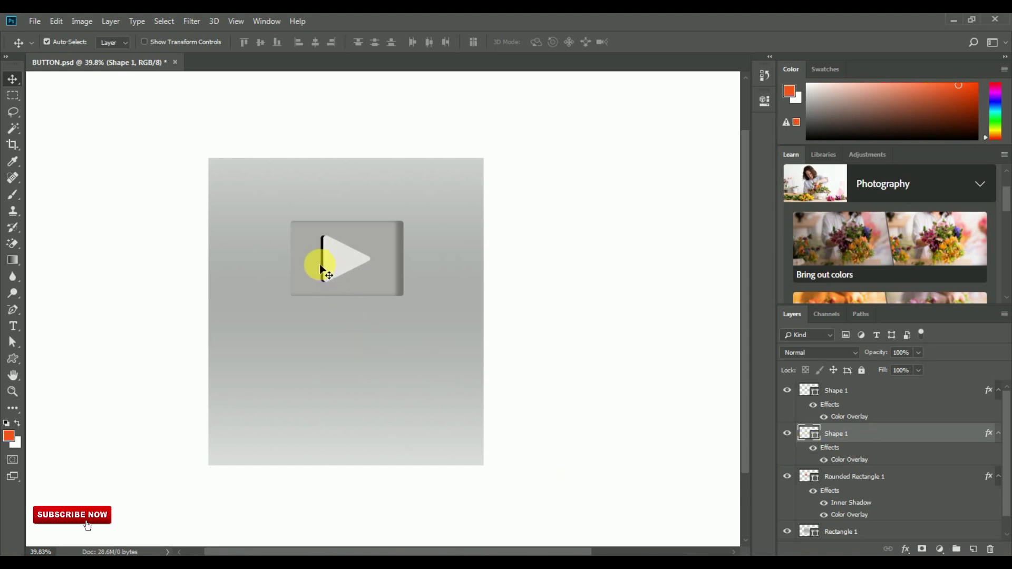
pyautogui.moveTo(325, 262); pyautogui.dragTo(327, 266)
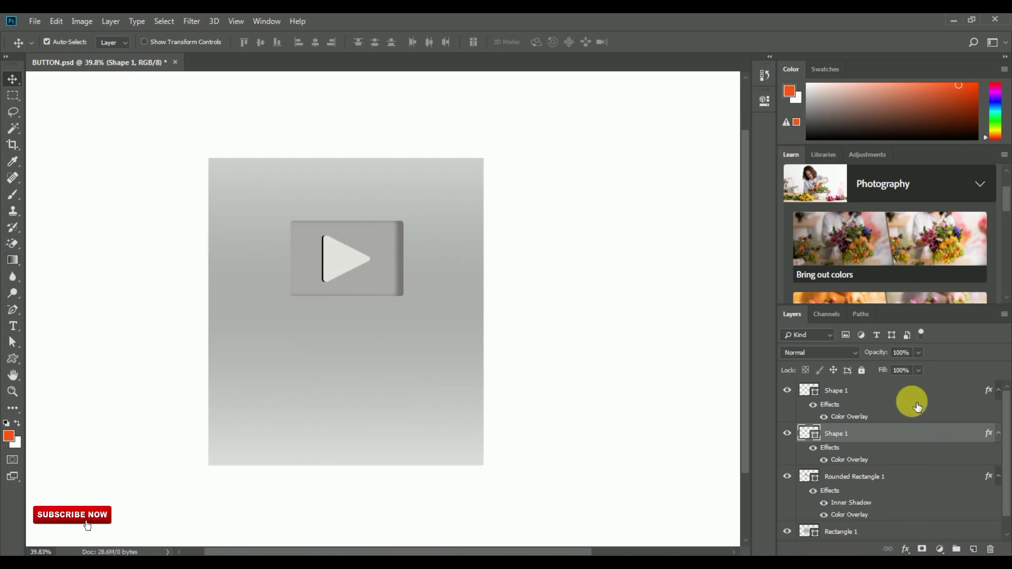
# - Create a new empty layer and move it below both triangle layers, directly above the rounded rectangle
pyautogui.click(911, 394)
pyautogui.click(973, 549)
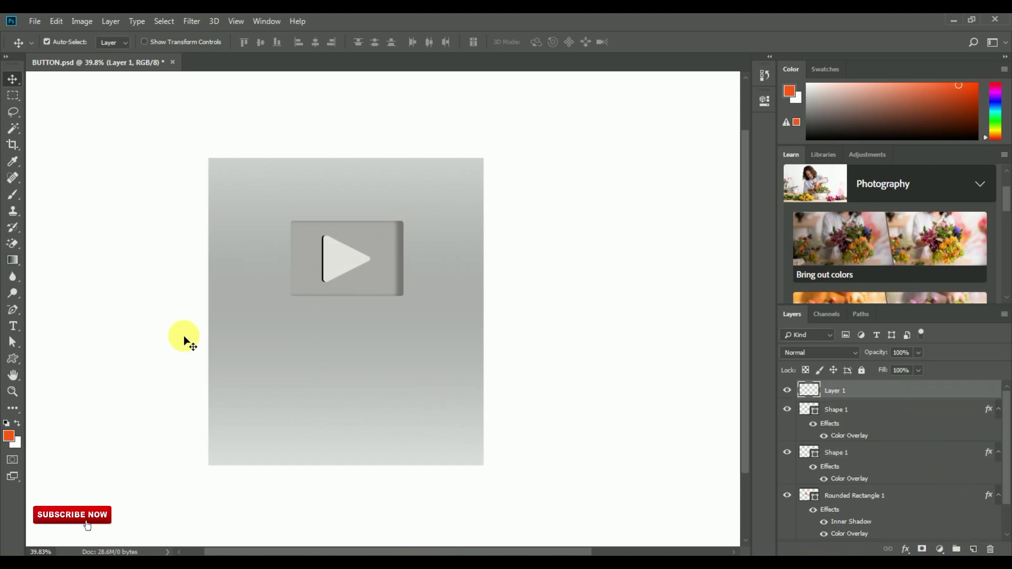
pyautogui.click(787, 409)
pyautogui.click(787, 410)
pyautogui.click(787, 409)
pyautogui.click(787, 410)
pyautogui.click(787, 452)
pyautogui.click(787, 452)
pyautogui.click(849, 399)
pyautogui.moveTo(848, 399); pyautogui.dragTo(846, 488)
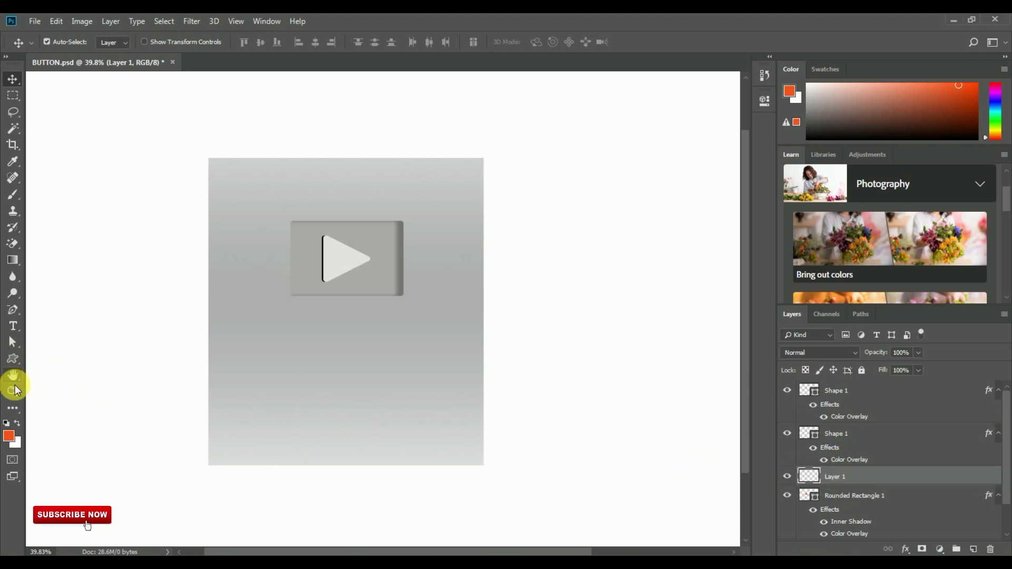
# - Draw a rounded rectangle about 227 by 285 px with a 10 px radius over the right half of the recess
pyautogui.click(18, 352)
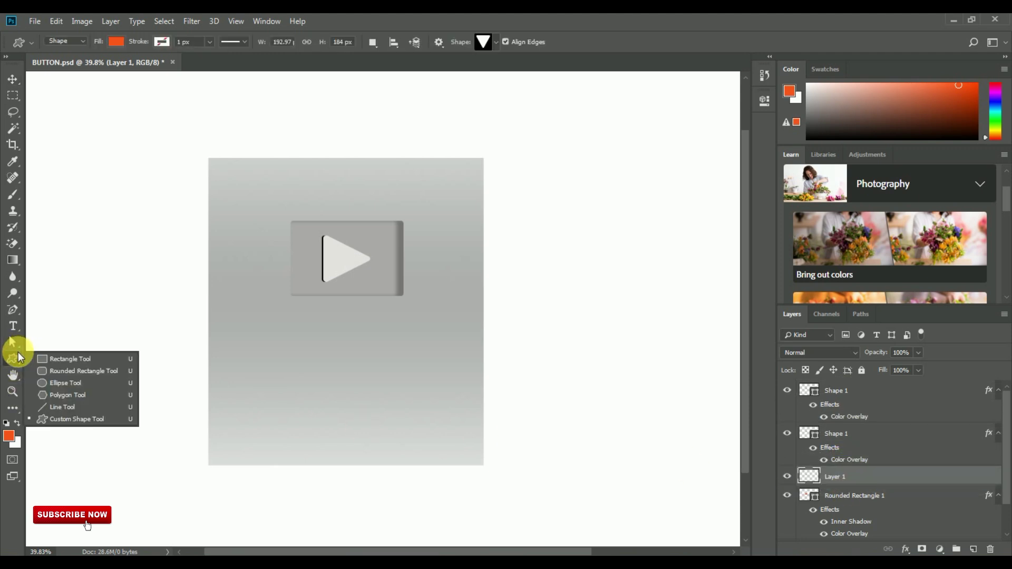
pyautogui.click(58, 371)
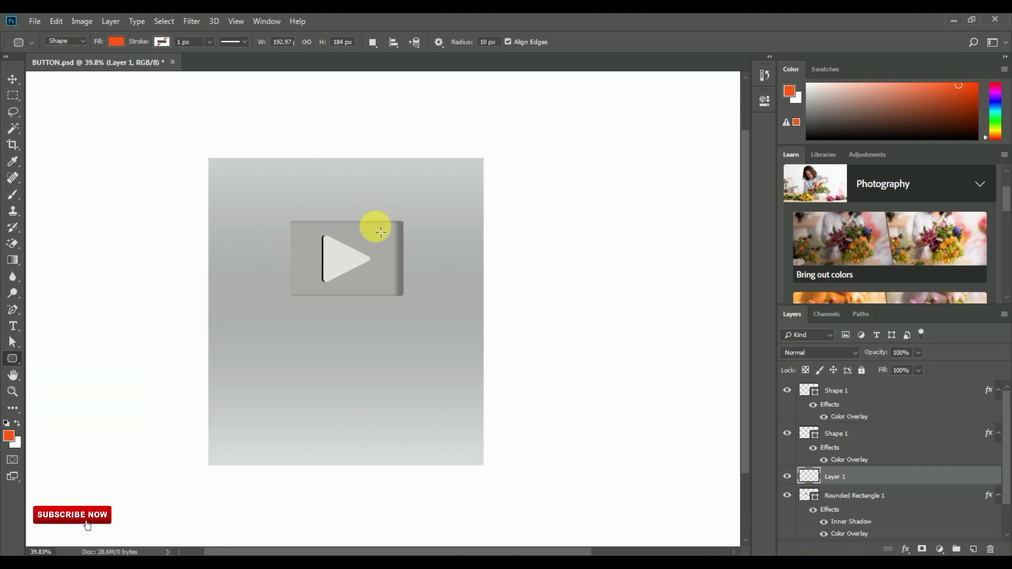
pyautogui.moveTo(344, 221); pyautogui.dragTo(399, 292)
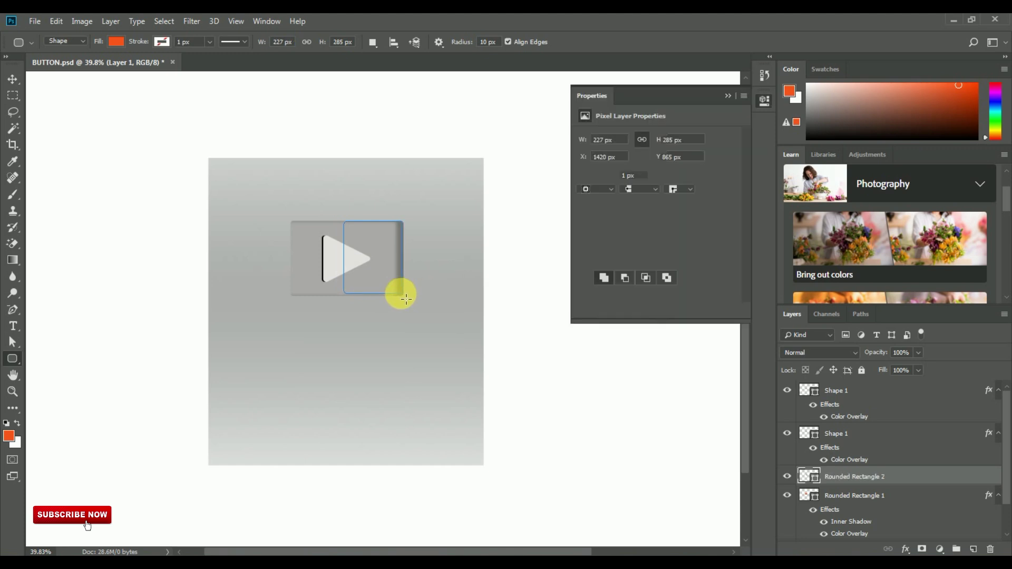
pyautogui.click(13, 79)
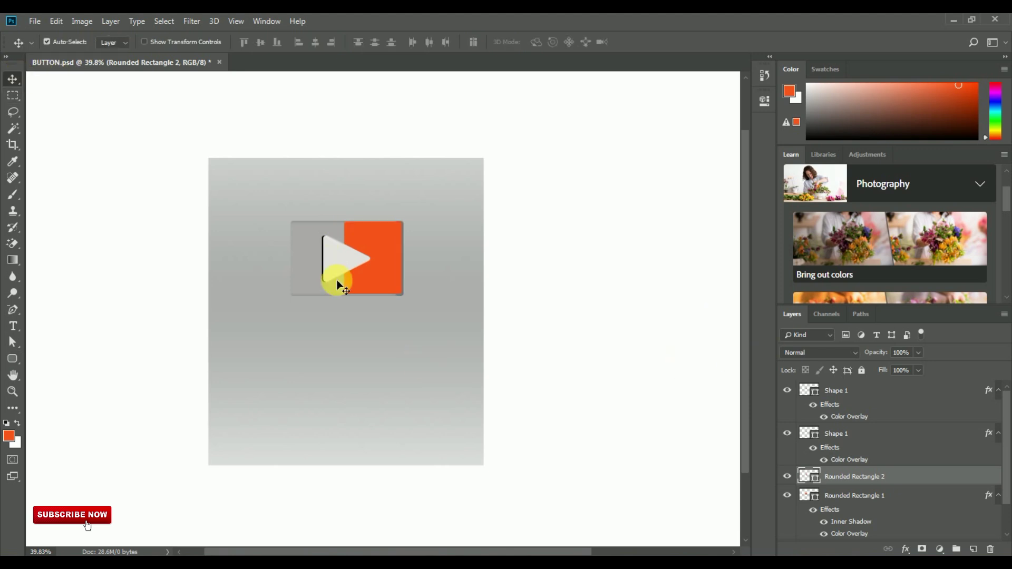
# - Give the new rounded rectangle on the right half of the recess a white #ffffff Color Overlay and lower its layer opacity to 22%
pyautogui.click(911, 549)
pyautogui.click(926, 500)
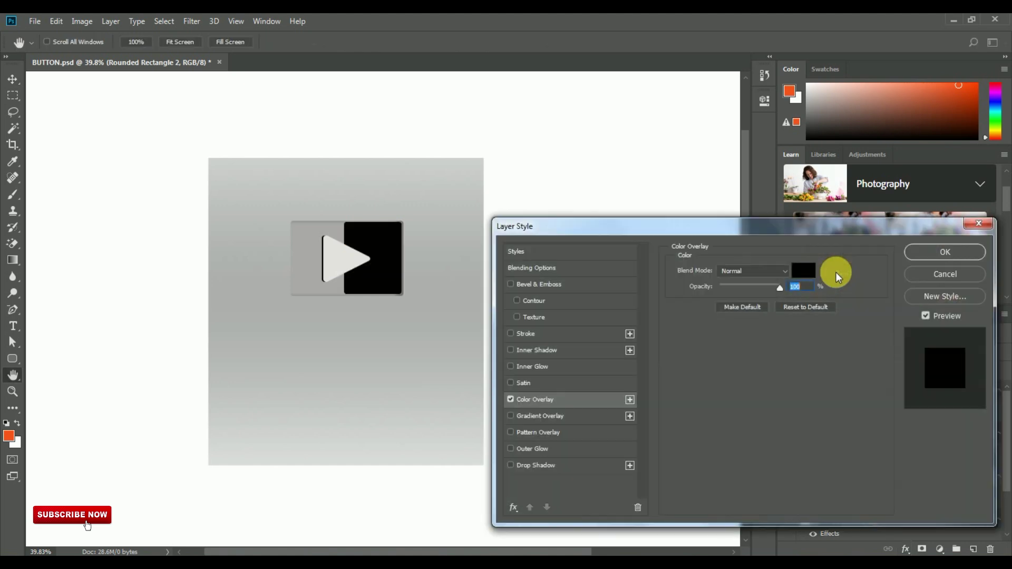
pyautogui.click(802, 271)
pyautogui.moveTo(642, 343); pyautogui.dragTo(640, 334)
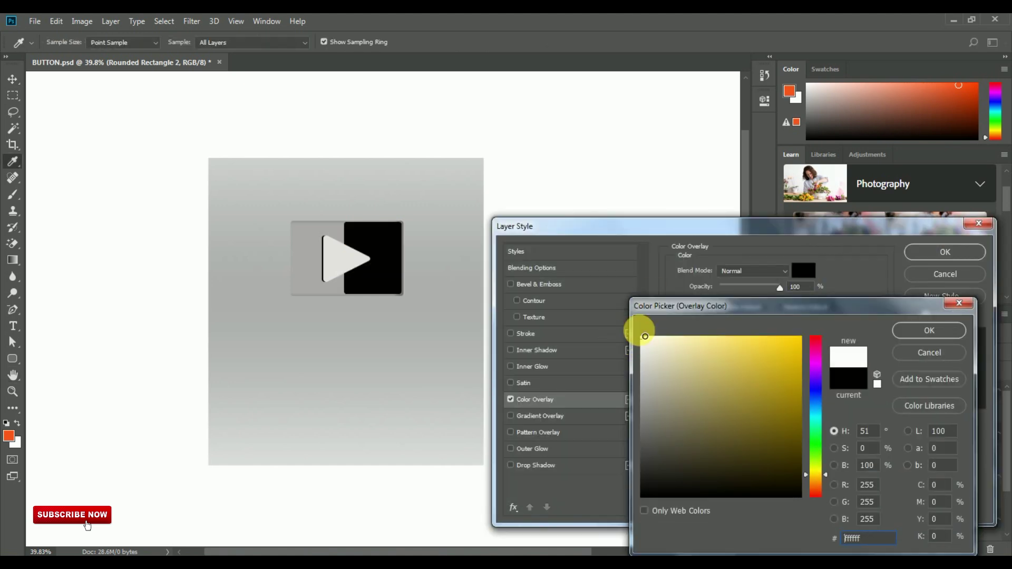
pyautogui.click(929, 331)
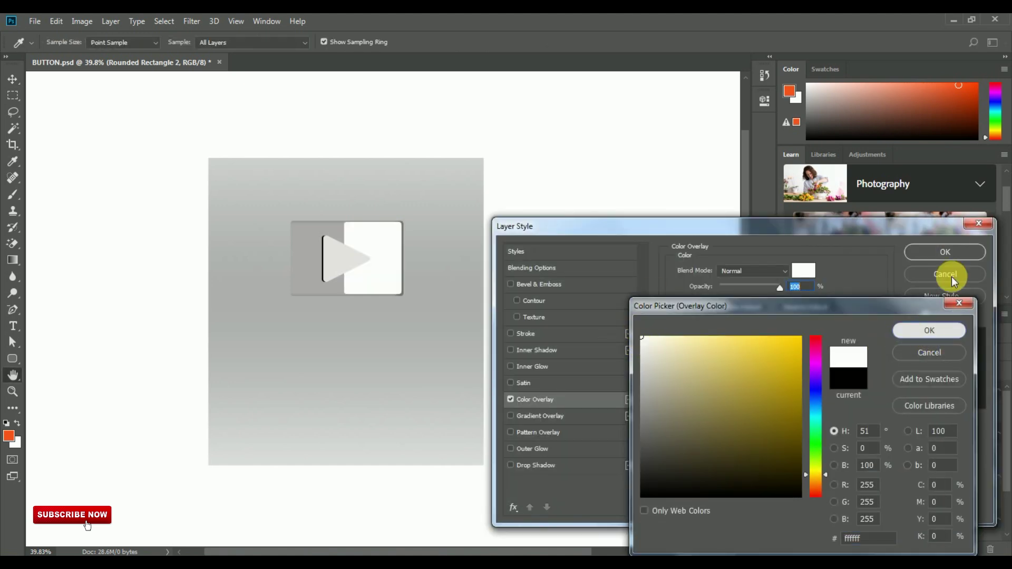
pyautogui.click(933, 254)
pyautogui.moveTo(916, 364); pyautogui.dragTo(858, 372)
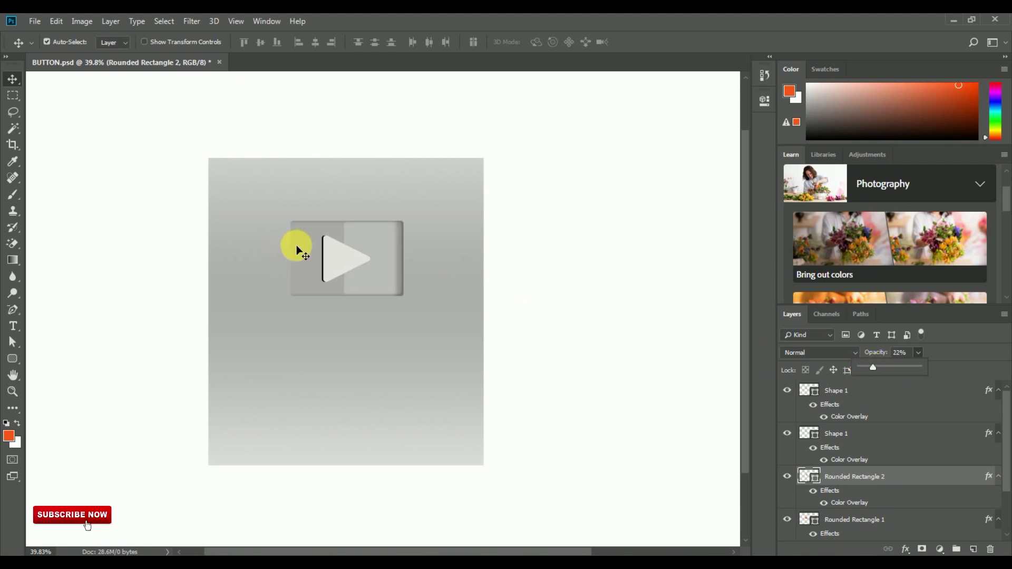
# - Darken the recessed rounded rectangle behind it by setting its Color Overlay to gray #908f8d
pyautogui.click(312, 259)
pyautogui.click(789, 497)
pyautogui.click(789, 497)
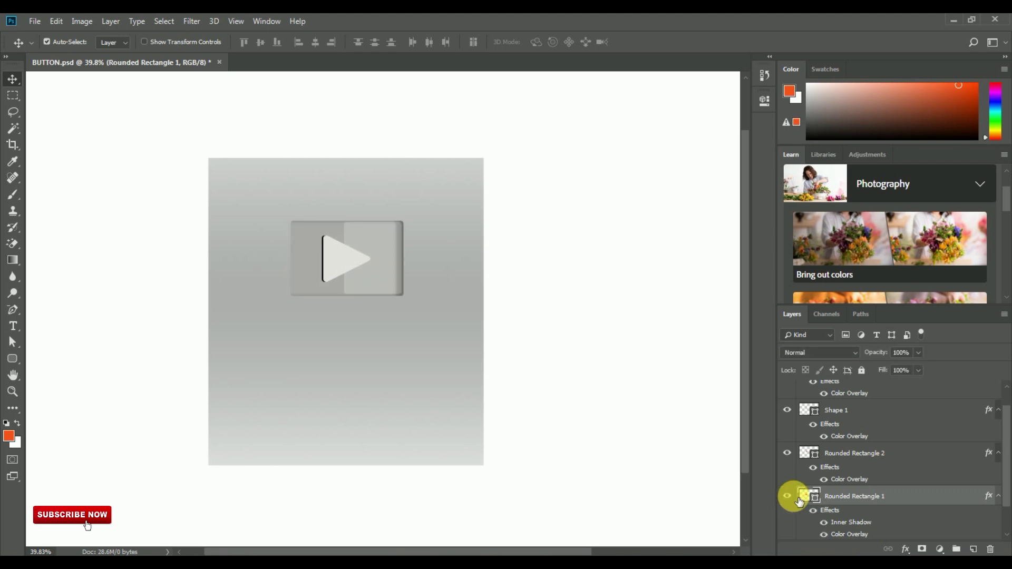
pyautogui.click(906, 548)
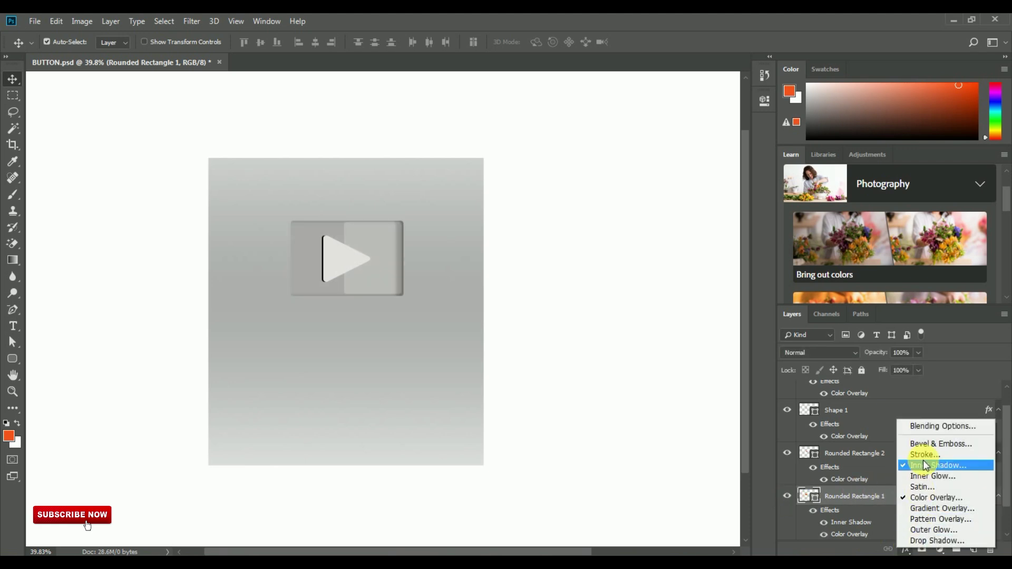
pyautogui.click(924, 423)
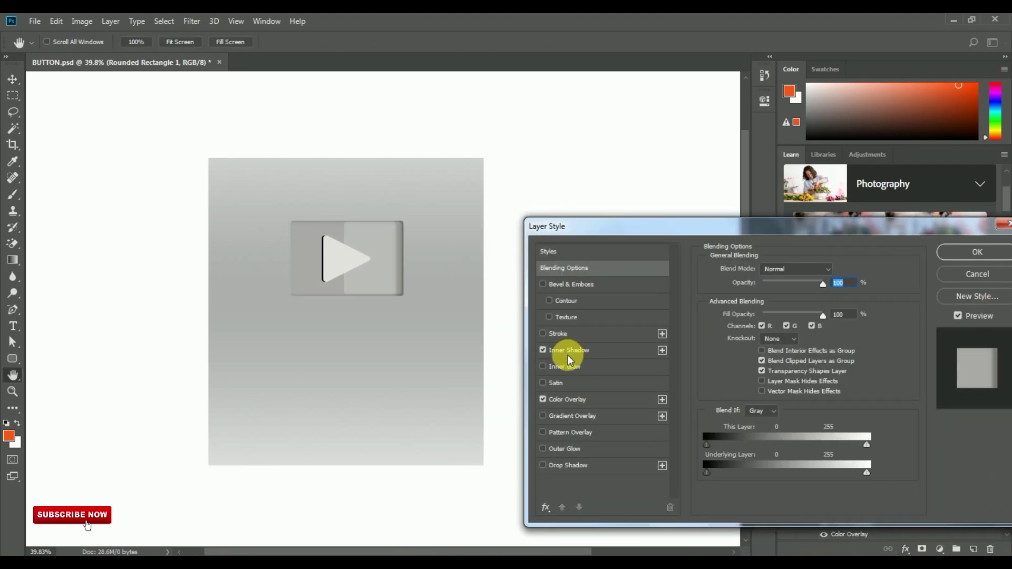
pyautogui.click(560, 399)
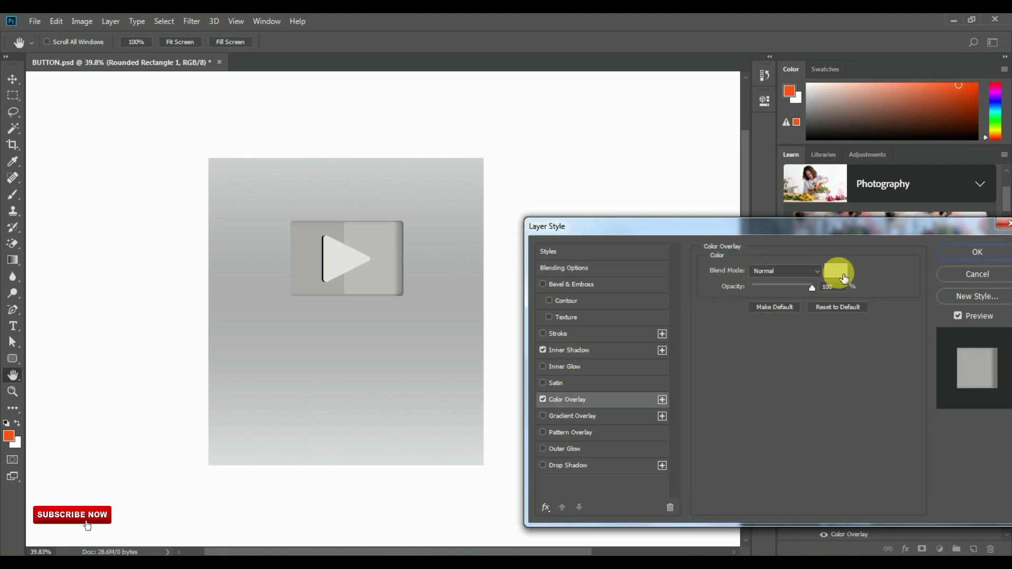
pyautogui.click(839, 272)
pyautogui.click(647, 420)
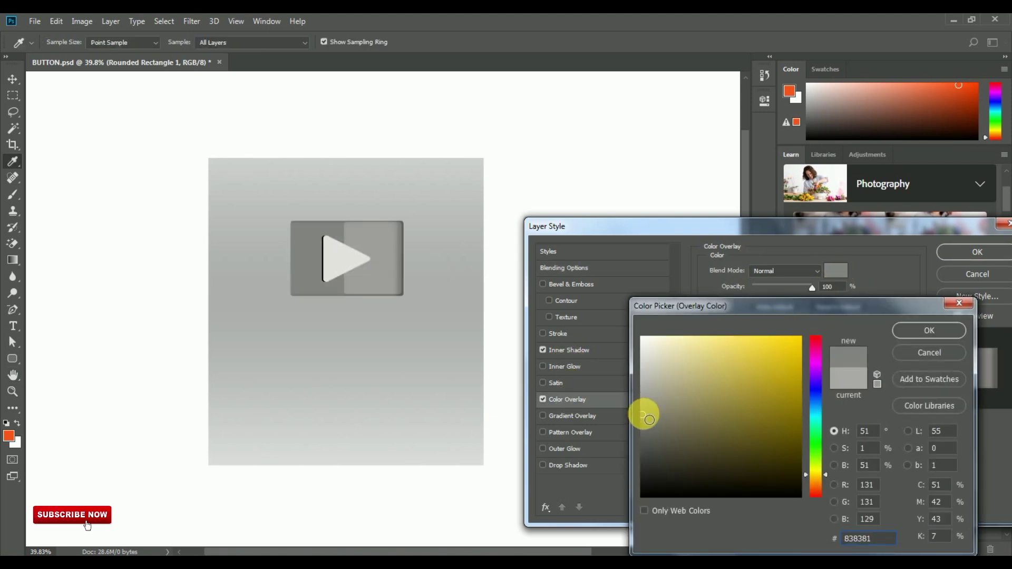
pyautogui.moveTo(649, 420); pyautogui.dragTo(649, 412)
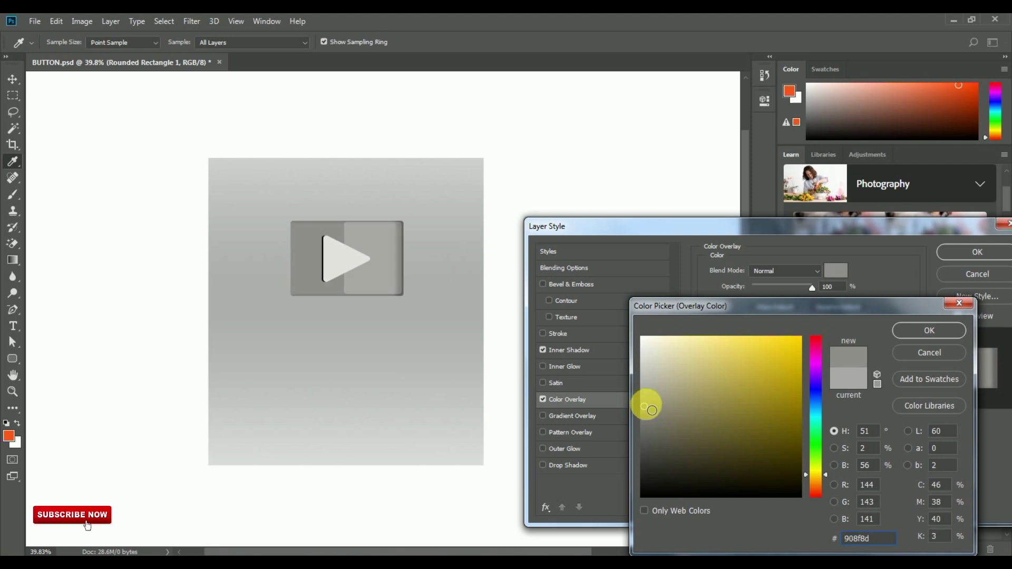
pyautogui.click(945, 328)
pyautogui.click(978, 252)
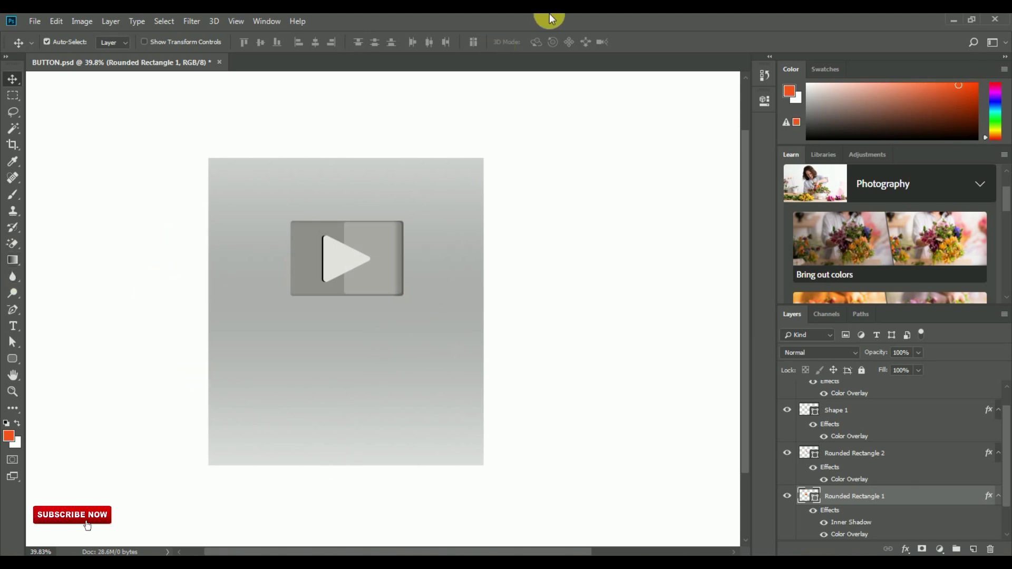
pyautogui.click(358, 420)
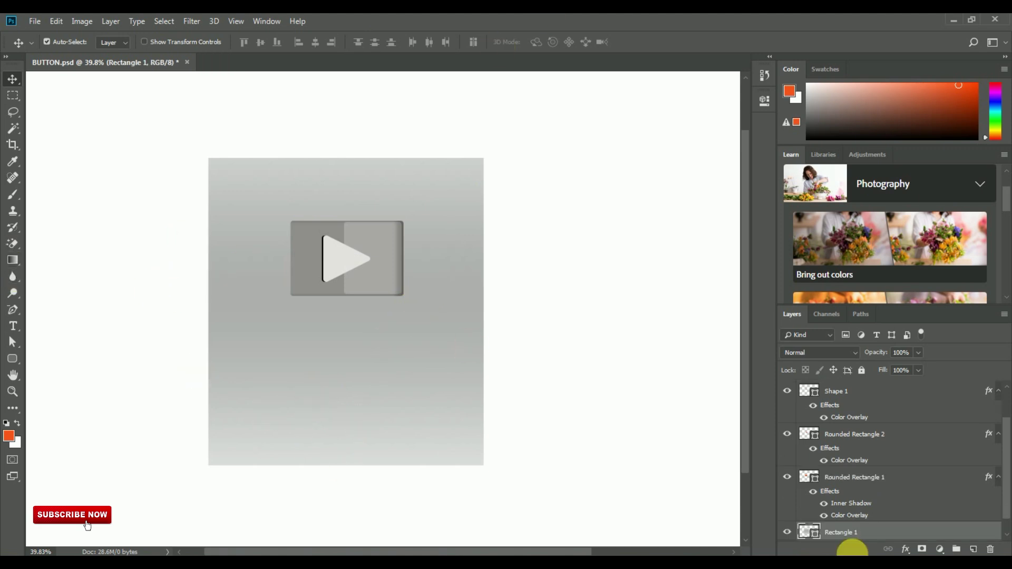
pyautogui.click(787, 532)
pyautogui.click(787, 531)
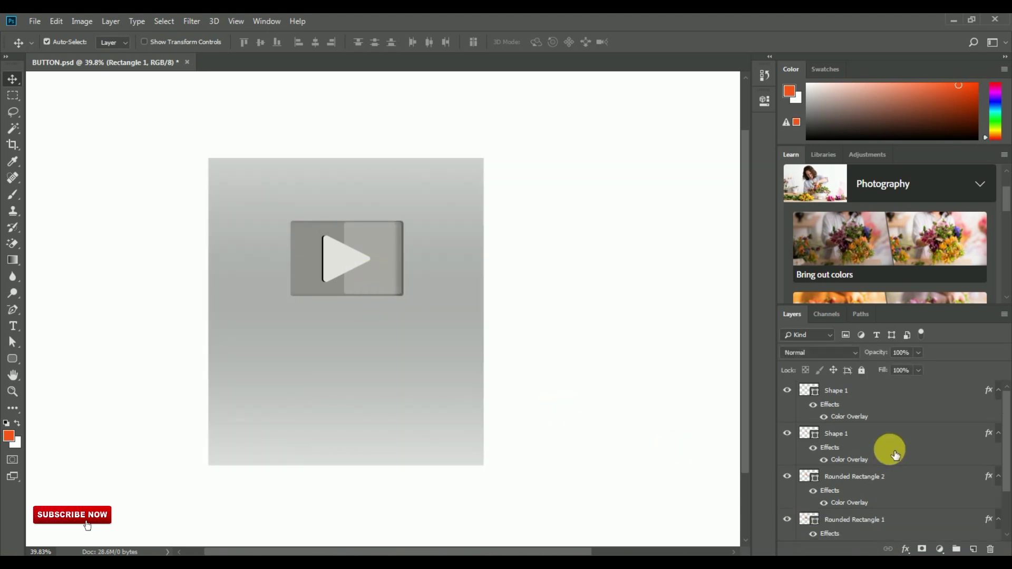
pyautogui.click(836, 393)
pyautogui.click(973, 549)
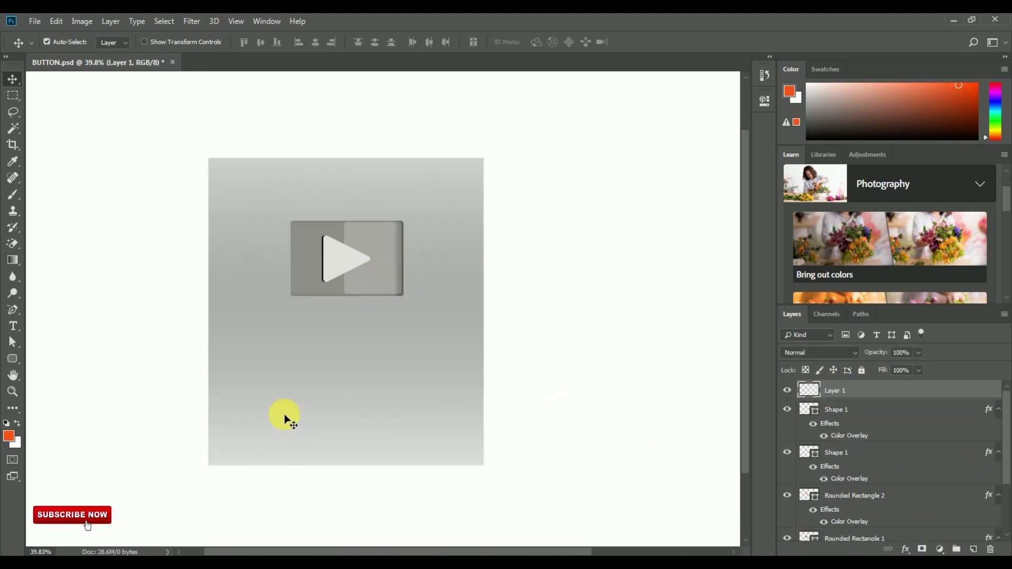
pyautogui.press('Delete')
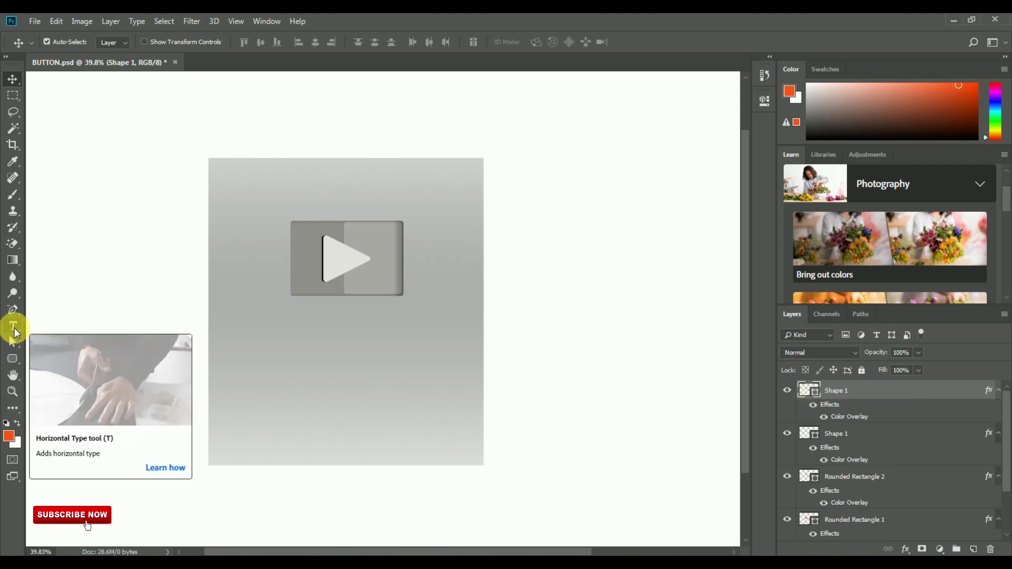
# - Add the text "PRESENTED TO" at 31.55 pt on the lower part of the gray panel
pyautogui.click(14, 327)
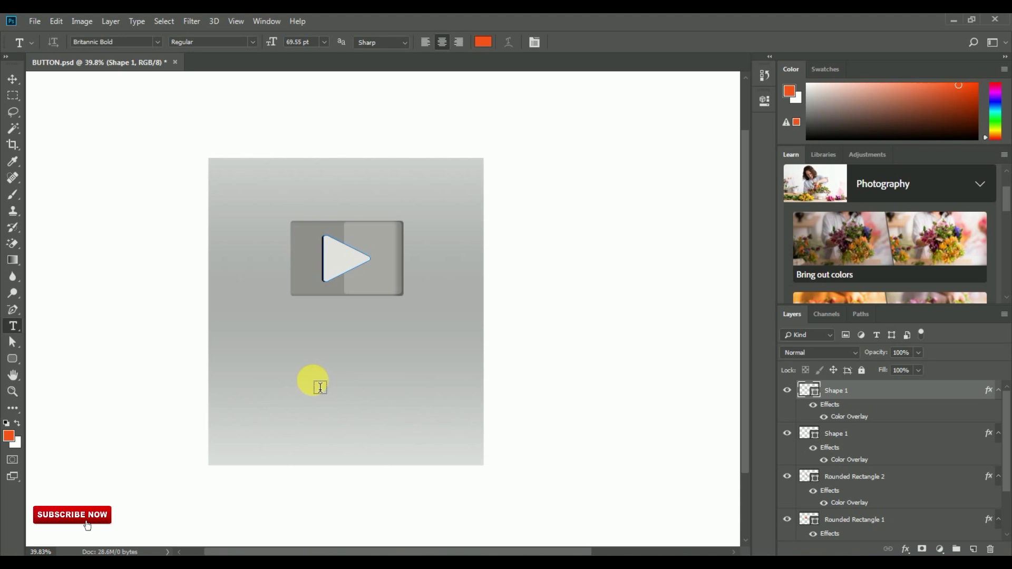
pyautogui.click(322, 393)
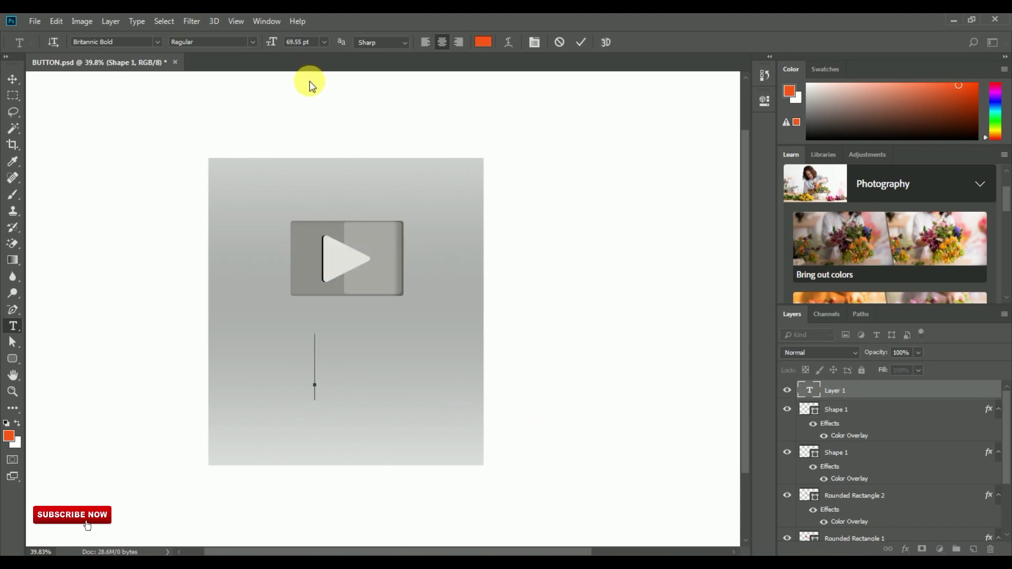
pyautogui.moveTo(273, 40); pyautogui.dragTo(248, 41)
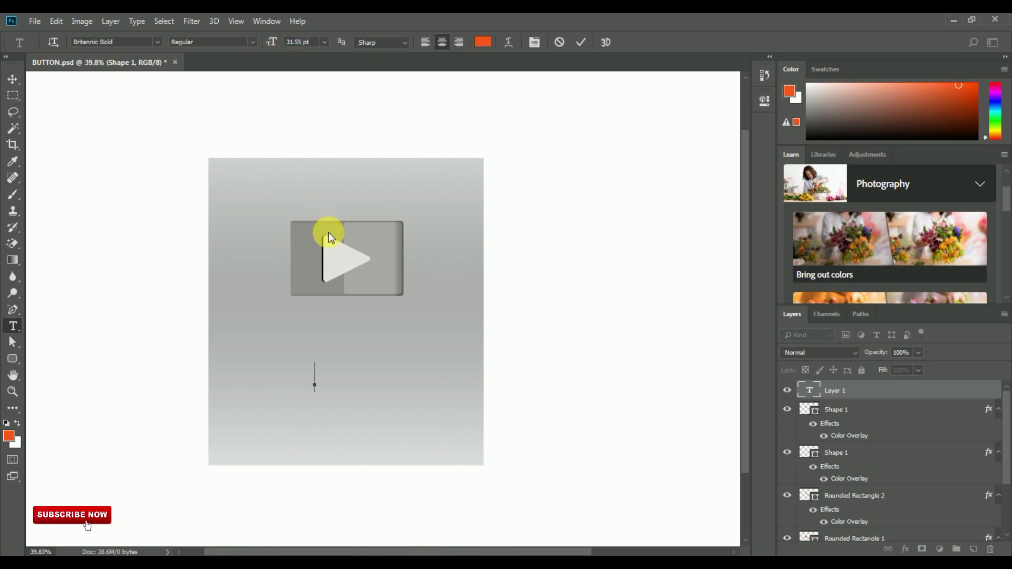
pyautogui.write('PRESENTED TO')
# - Set the font of the "PRESENTED TO" text to AlQalam Irzan and move the text aside over the panel's right edge
pyautogui.moveTo(385, 393); pyautogui.dragTo(274, 384)
pyautogui.moveTo(294, 388); pyautogui.dragTo(474, 388)
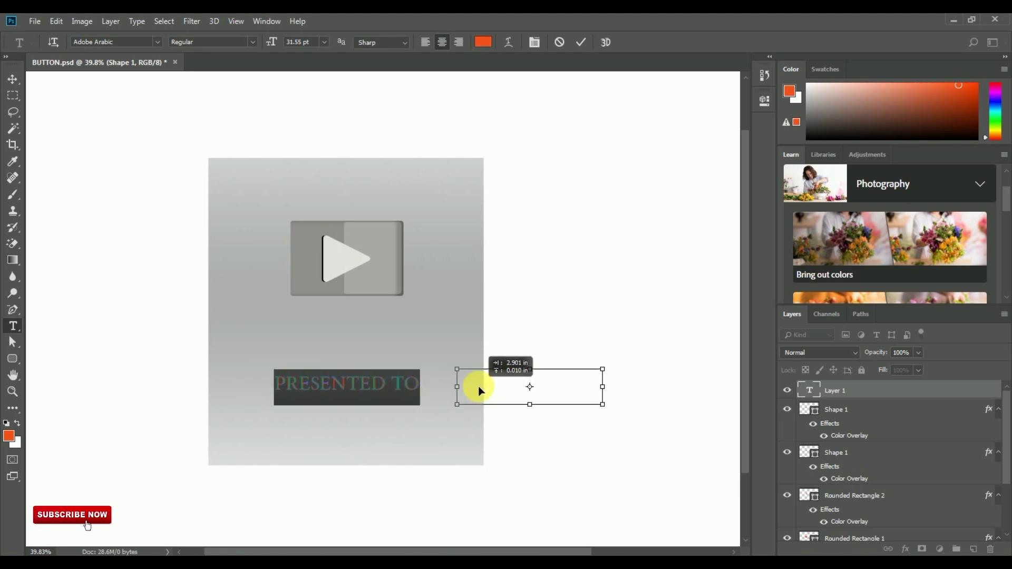
pyautogui.click(157, 42)
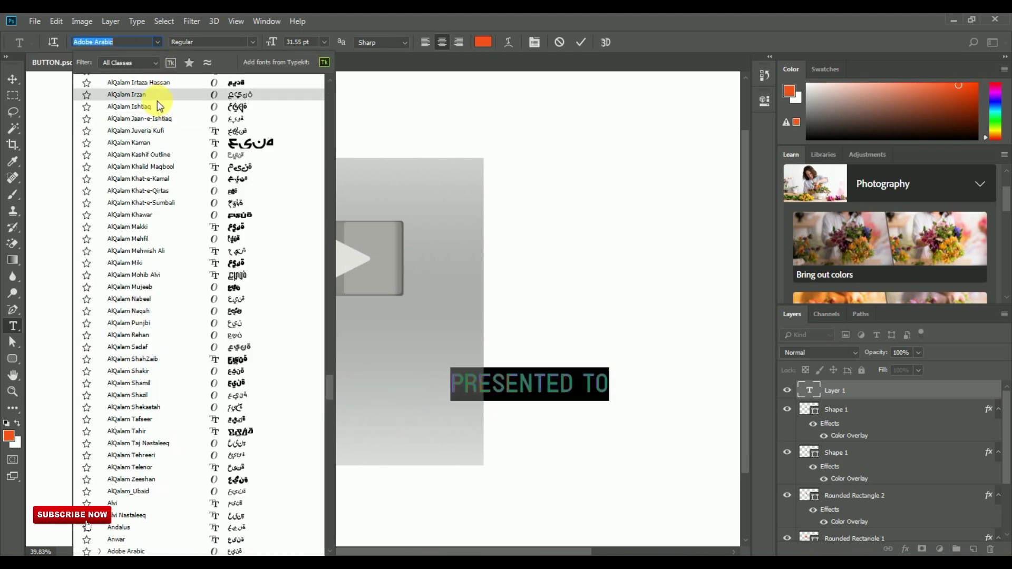
pyautogui.click(12, 79)
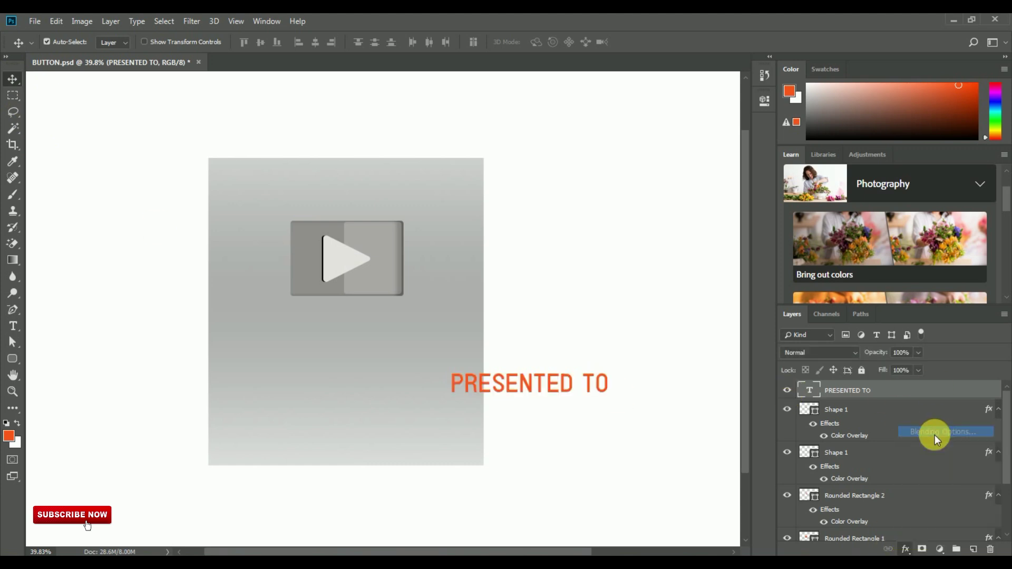
# - Apply a white Color Overlay to the "PRESENTED TO" text layer
pyautogui.doubleClick(934, 434)
pyautogui.click(818, 271)
pyautogui.click(929, 330)
pyautogui.click(959, 251)
# - Scale the "PRESENTED TO" text to about 69.5% and center it horizontally on the panel's lower part, below the play button
pyautogui.moveTo(457, 388); pyautogui.dragTo(281, 385)
pyautogui.moveTo(432, 369); pyautogui.dragTo(410, 389)
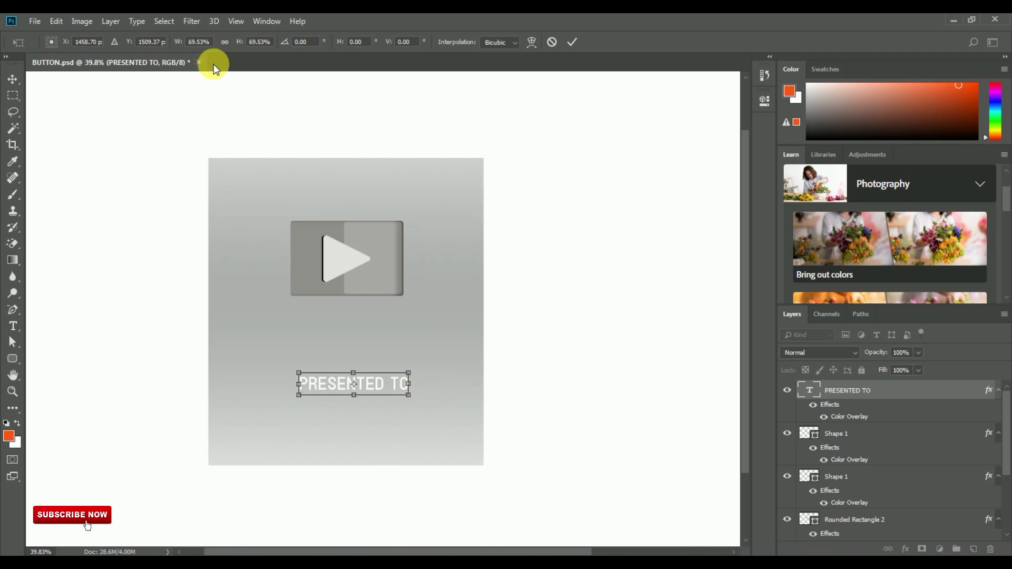
pyautogui.press('Return')
pyautogui.click(260, 42)
pyautogui.click(315, 42)
pyautogui.moveTo(346, 318); pyautogui.dragTo(341, 384)
# - Duplicate the "PRESENTED TO" text by copy and paste and place the copy directly beneath the original
pyautogui.hotkey('ctrl', '+')
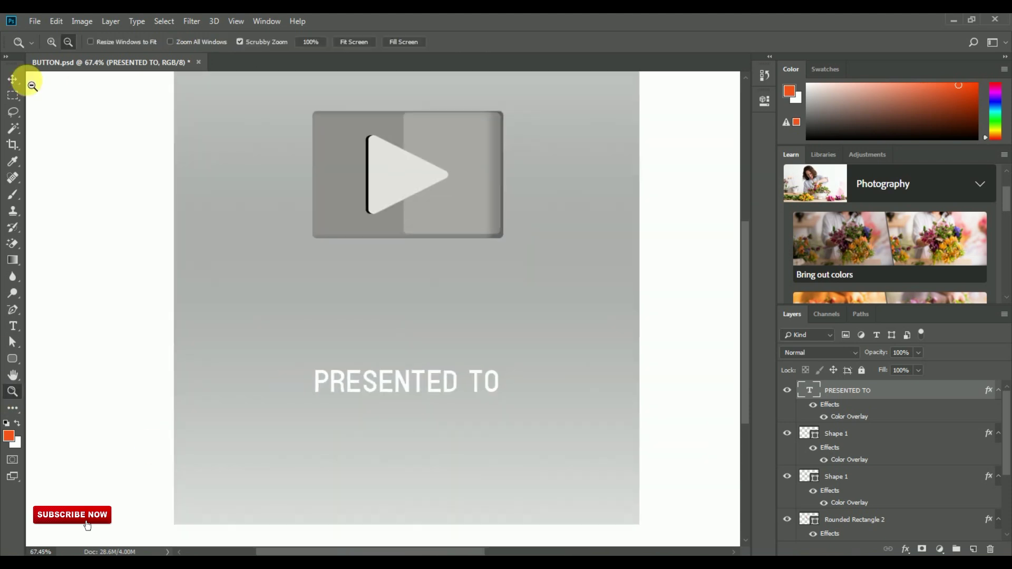
pyautogui.click(56, 22)
pyautogui.click(77, 109)
pyautogui.click(57, 22)
pyautogui.click(69, 134)
pyautogui.moveTo(423, 306); pyautogui.dragTo(446, 426)
# - Replace the duplicated line's text with "ASAD GRAPHIX"
pyautogui.click(13, 327)
pyautogui.click(522, 431)
pyautogui.hotkey('ctrl', 'a')
pyautogui.press('BackSpace')
pyautogui.write('ASAD GRAPHIX')
pyautogui.click(13, 79)
# - Move the "ASAD GRAPHIX" line closer under "PRESENTED TO" and enlarge it so it is wider than the line above
pyautogui.moveTo(447, 404); pyautogui.dragTo(441, 413)
pyautogui.hotkey('ctrl', 't')
pyautogui.moveTo(490, 451); pyautogui.dragTo(517, 464)
pyautogui.press('Return')
pyautogui.moveTo(436, 436); pyautogui.dragTo(414, 486)
pyautogui.hotkey('ctrl', 'z')
pyautogui.press('Delete')
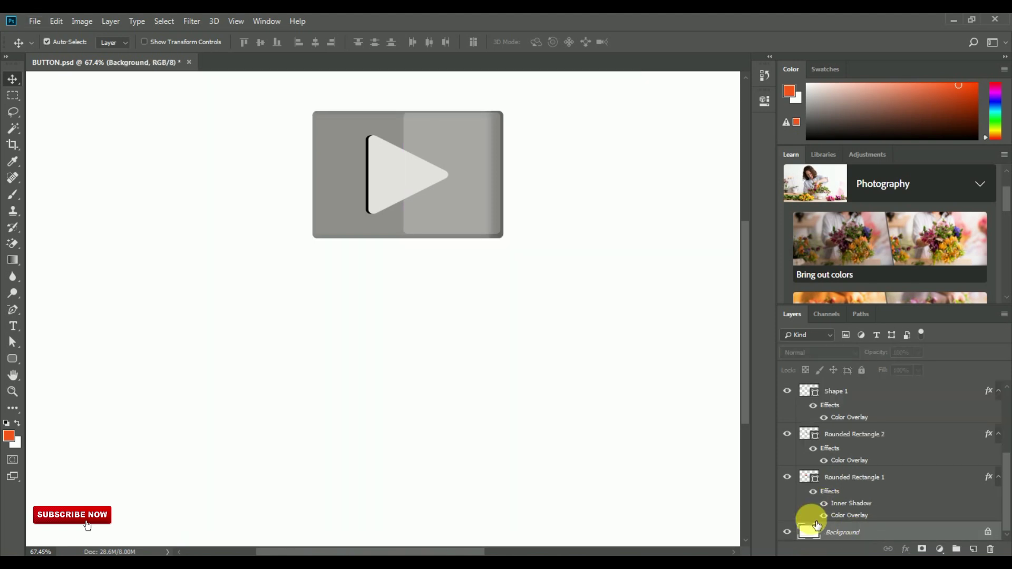
pyautogui.hotkey('ctrl', 'z')
# - Duplicate the "ASAD GRAPHIX" line and place the copy beneath it as a third text line
pyautogui.click(56, 21)
pyautogui.click(68, 109)
pyautogui.hotkey('ctrl', 'v')
pyautogui.moveTo(444, 317); pyautogui.dragTo(459, 476)
# - Change the third line's text to "For passing 100,00 subscibers" and scale it down to fit within the panel's width
pyautogui.press('t')
pyautogui.click(531, 489)
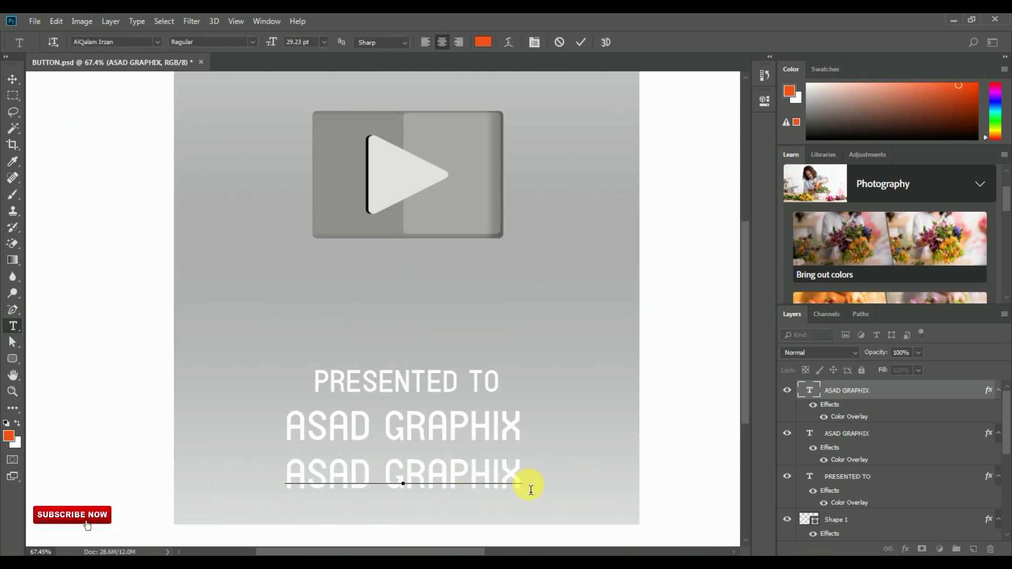
pyautogui.hotkey('ctrl', 'a')
pyautogui.press('BackSpace')
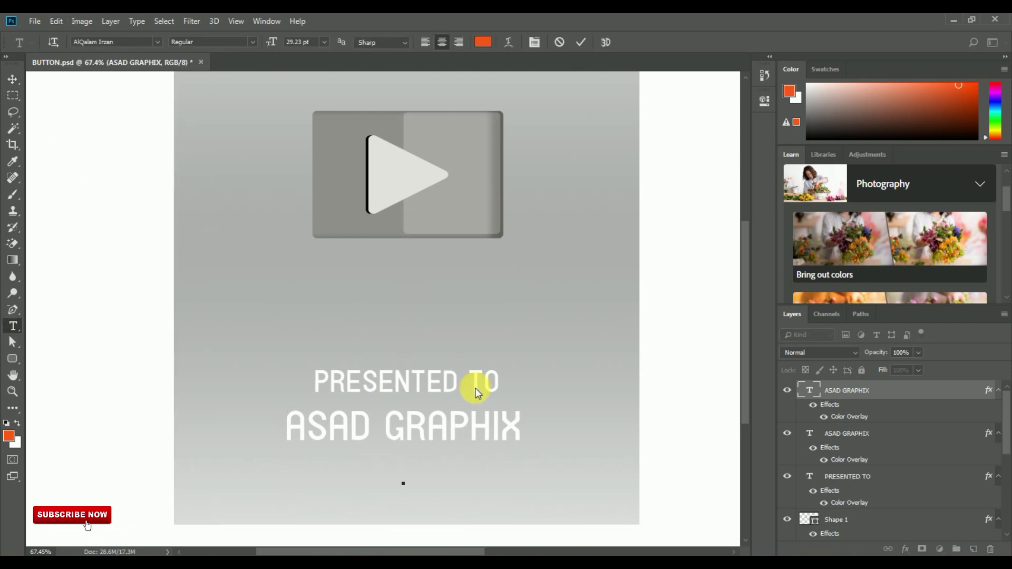
pyautogui.write('For pasi')
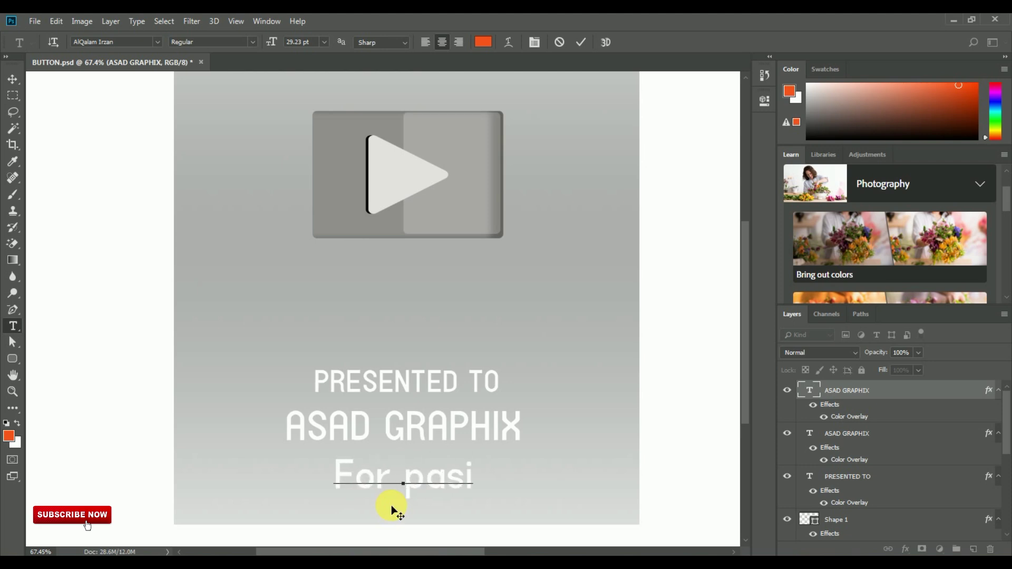
pyautogui.press('BackSpace')
pyautogui.write('sing 1')
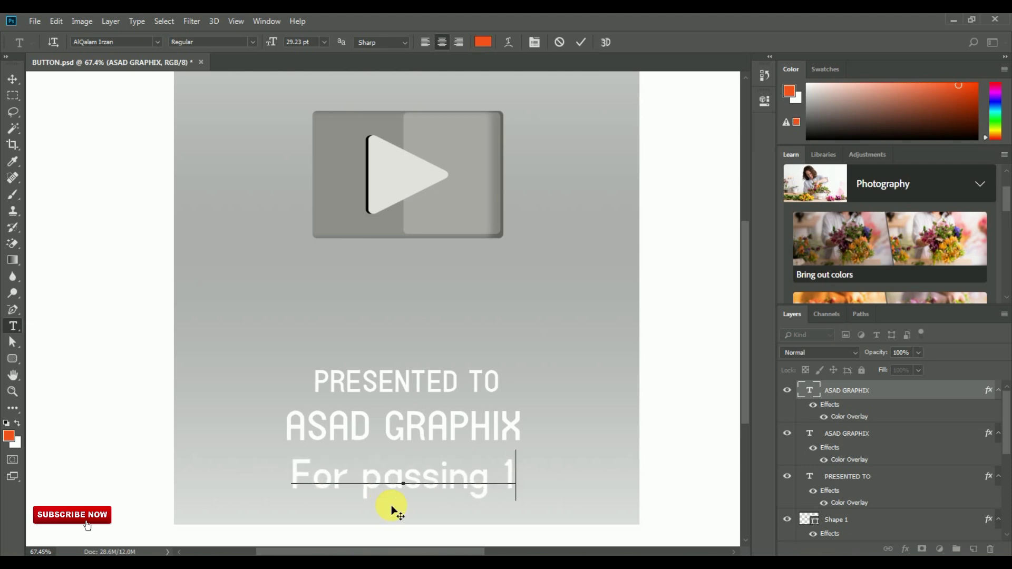
pyautogui.write('00,00 subscibers')
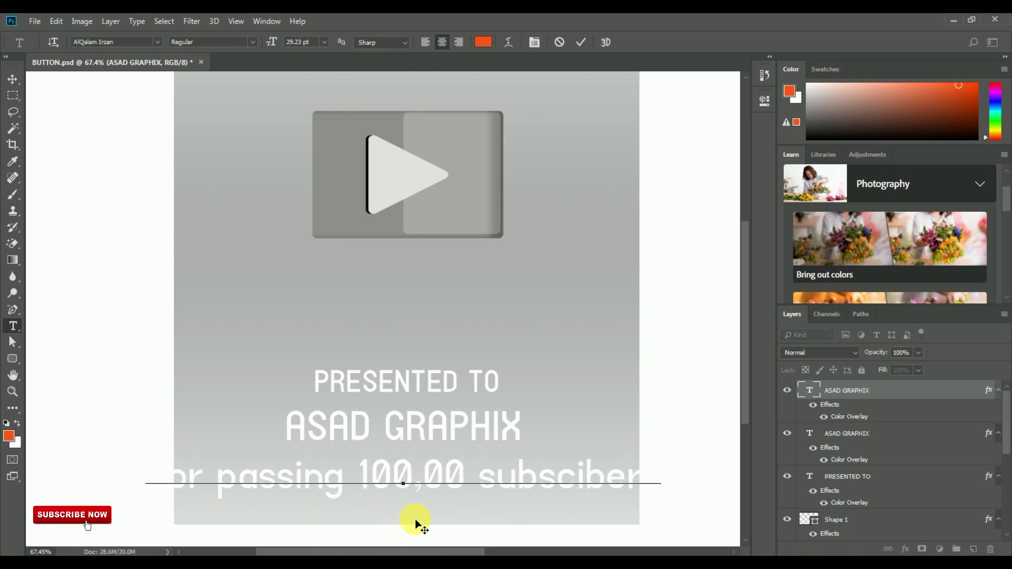
pyautogui.click(13, 79)
pyautogui.click(56, 21)
pyautogui.moveTo(650, 456); pyautogui.dragTo(585, 457)
# - Select all three text lines and scale them down together around their center
pyautogui.click(477, 375)
pyautogui.keyDown('shift'); pyautogui.click(489, 426); pyautogui.keyUp('shift')
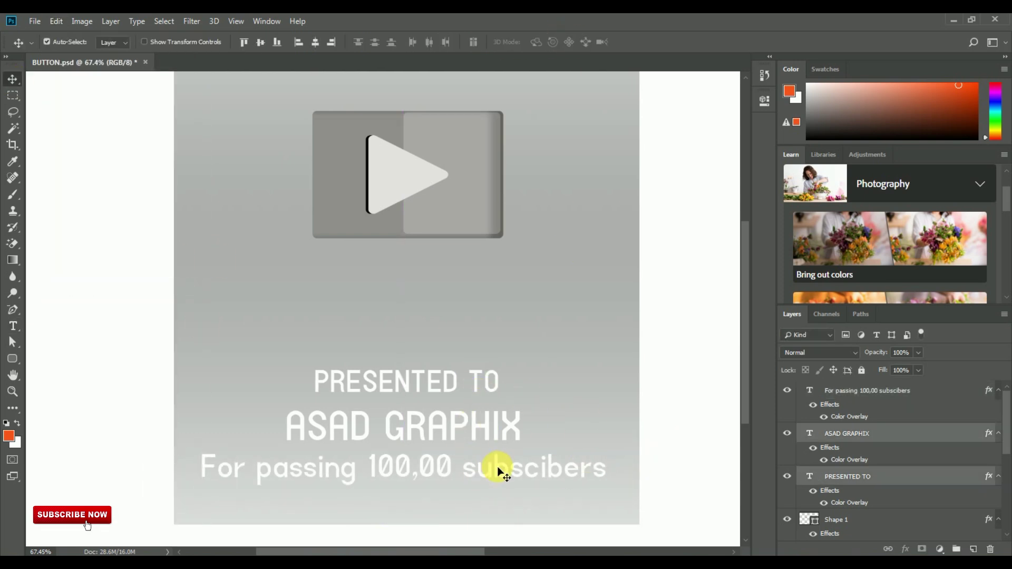
pyautogui.keyDown('shift'); pyautogui.click(499, 467); pyautogui.keyUp('shift')
pyautogui.hotkey('ctrl', 't')
pyautogui.moveTo(605, 371); pyautogui.dragTo(559, 399)
pyautogui.click(571, 42)
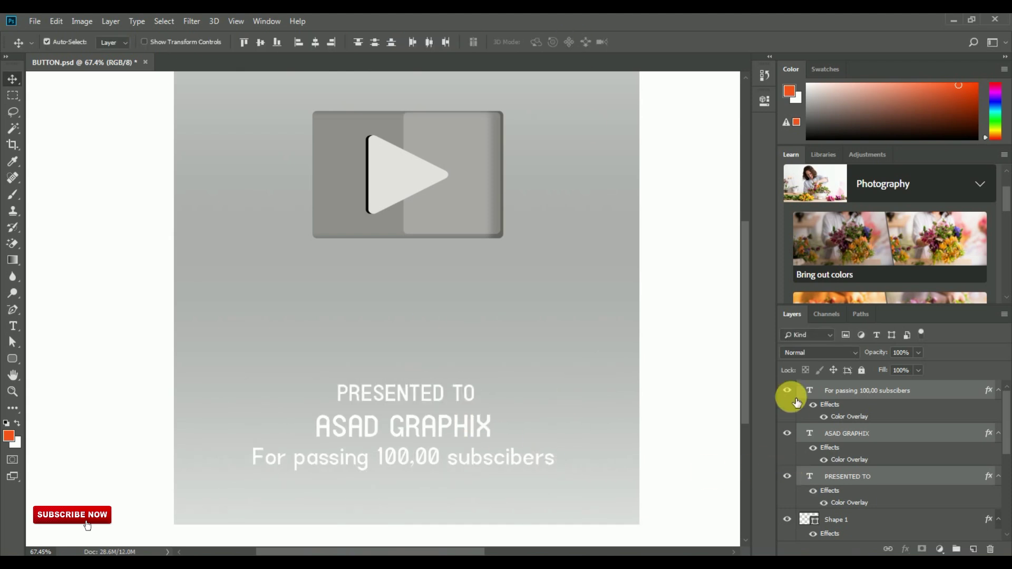
# - Set the font of the "For passing 100,00 subscibers" line to Bodoni Bd BT and position it centered under "ASAD GRAPHIX"
pyautogui.click(892, 391)
pyautogui.click(12, 326)
pyautogui.moveTo(556, 461); pyautogui.dragTo(242, 461)
pyautogui.click(159, 42)
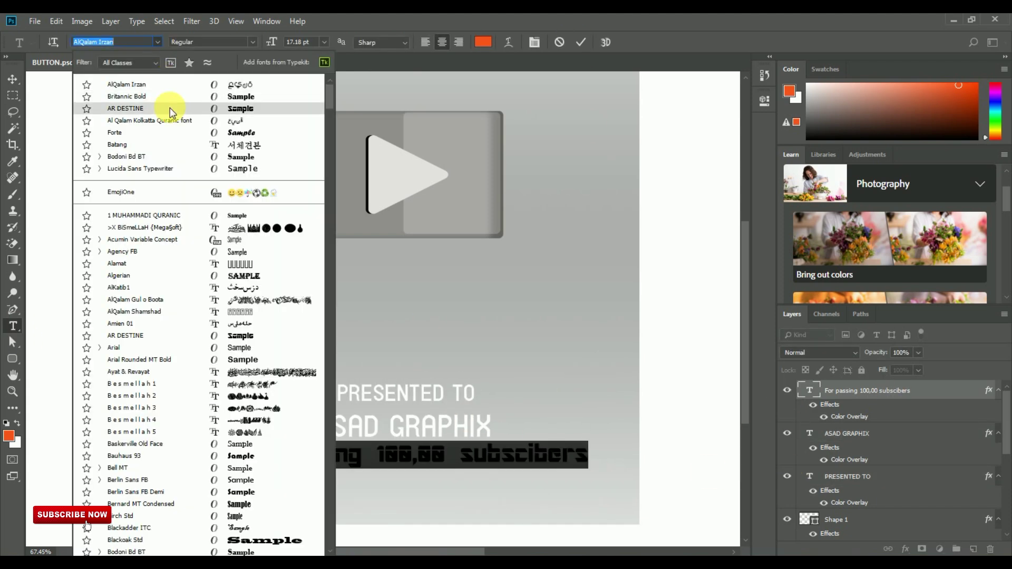
pyautogui.click(166, 156)
pyautogui.hotkey('ctrl', 'Return')
pyautogui.click(13, 80)
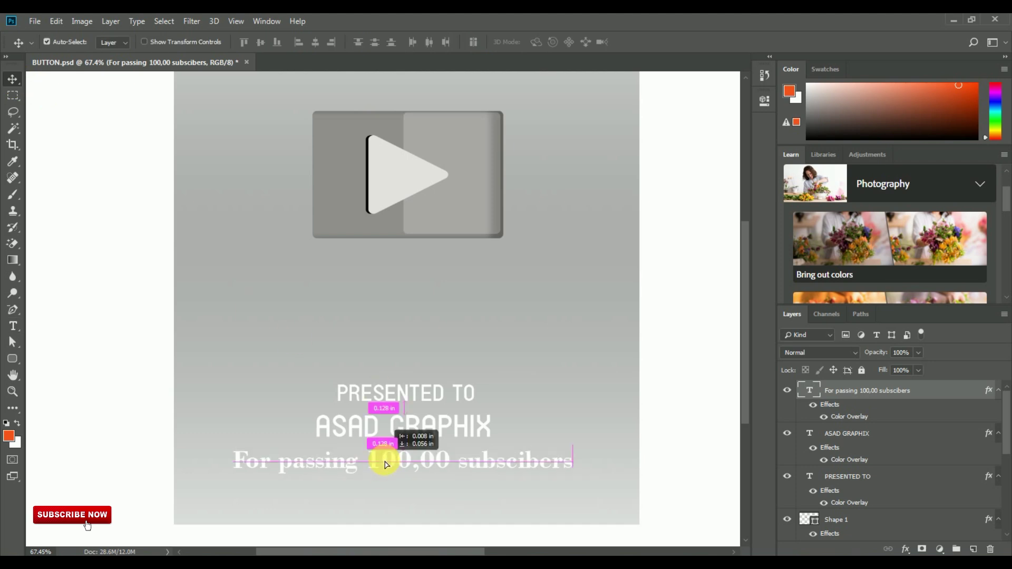
# - Reduce the three text lines further as one group and shift them slightly up on the panel
pyautogui.keyDown('shift'); pyautogui.click(869, 477); pyautogui.keyUp('shift')
pyautogui.hotkey('ctrl', 't')
pyautogui.moveTo(574, 385); pyautogui.dragTo(511, 405)
pyautogui.click(572, 42)
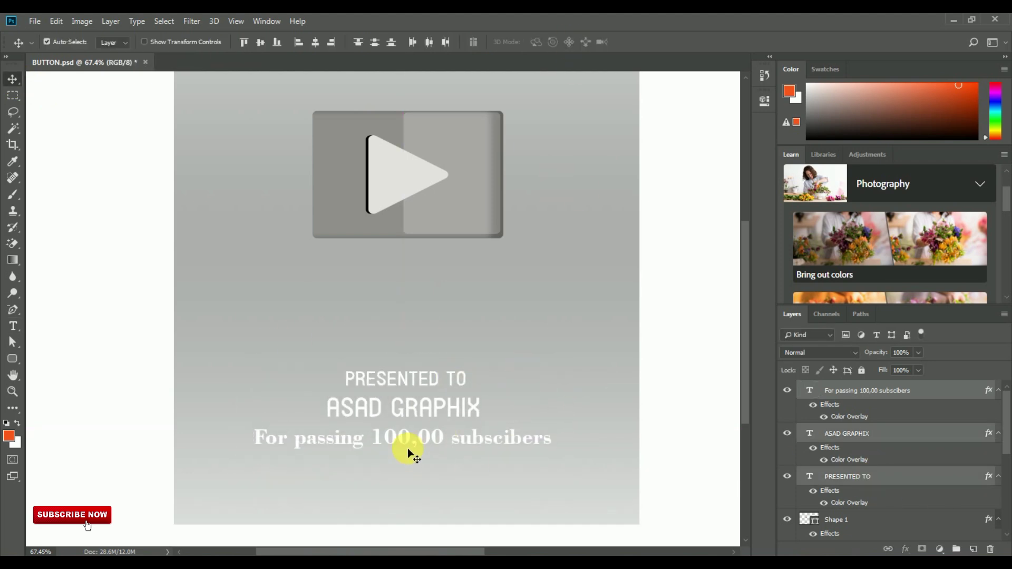